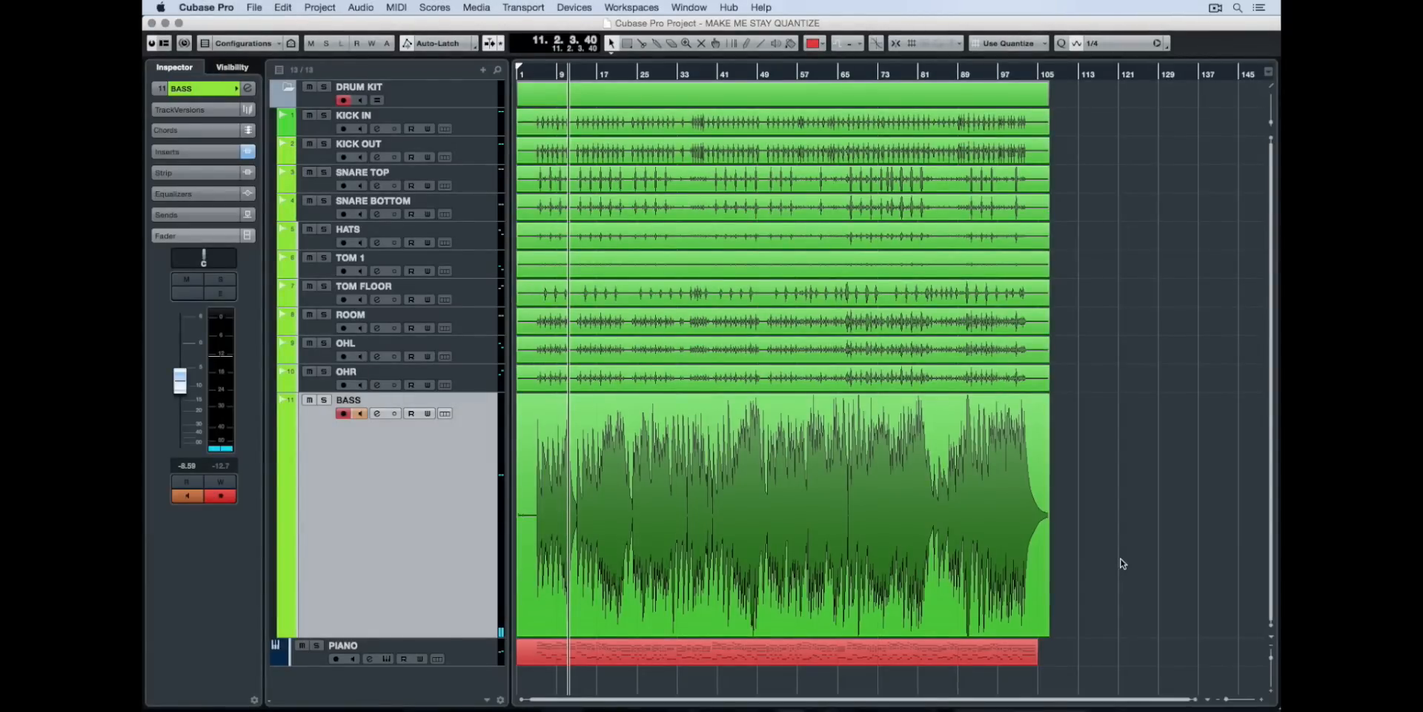
# - Play back the unquantized song from about bar 4 to hear the timing of all tracks
pyautogui.press('Home')
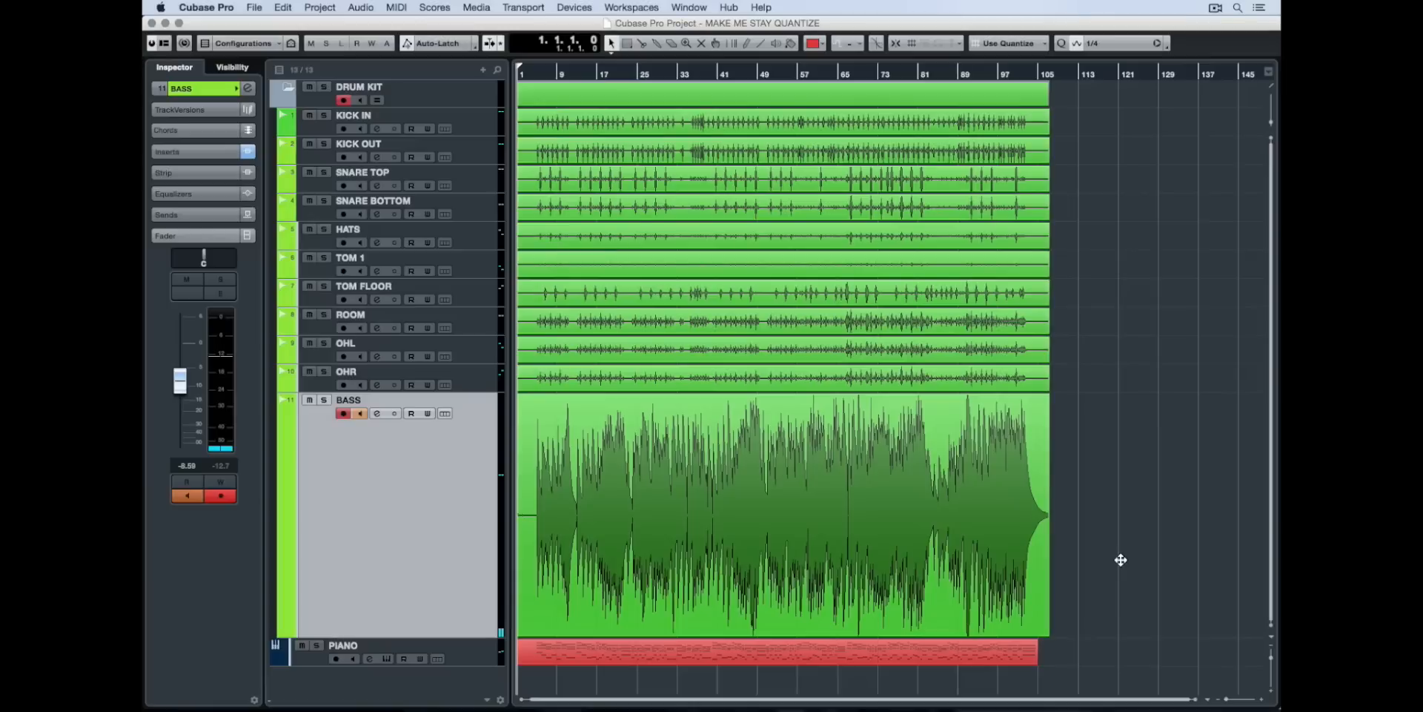
pyautogui.click(533, 74)
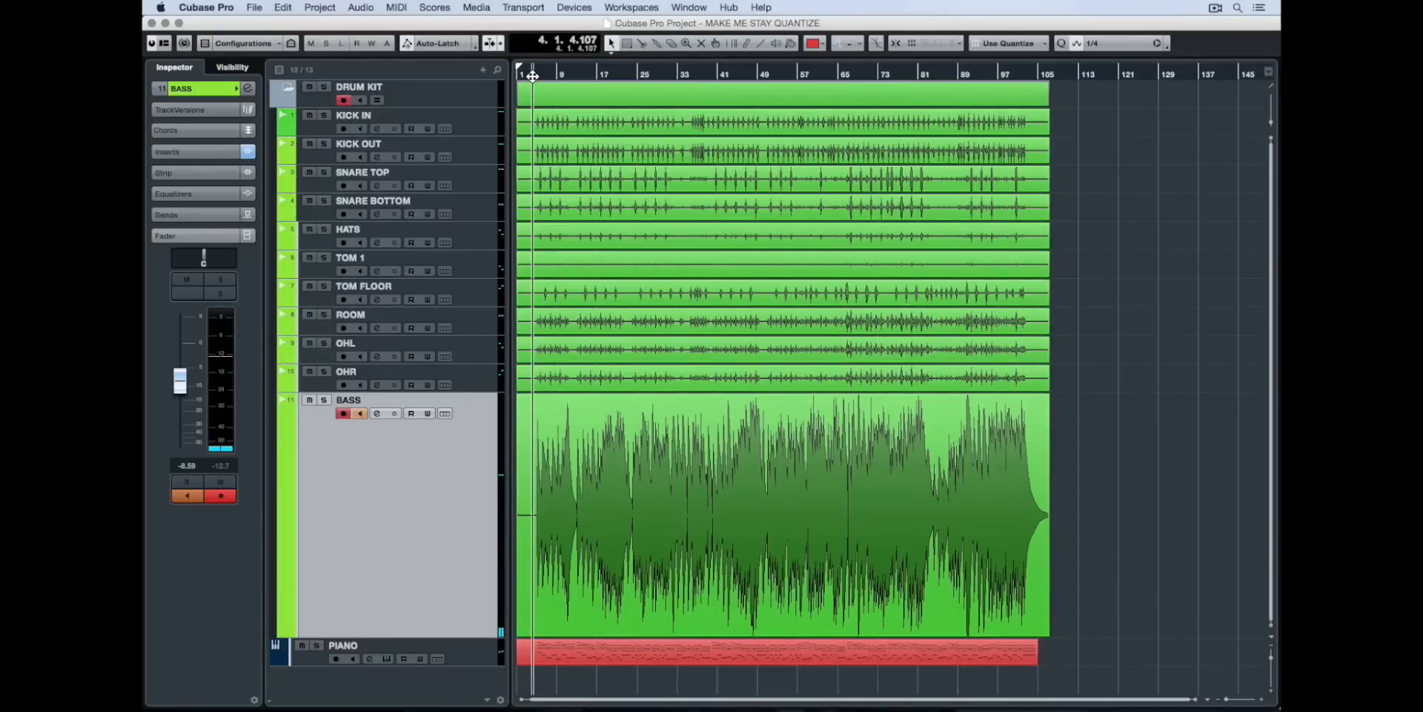
pyautogui.press('space')
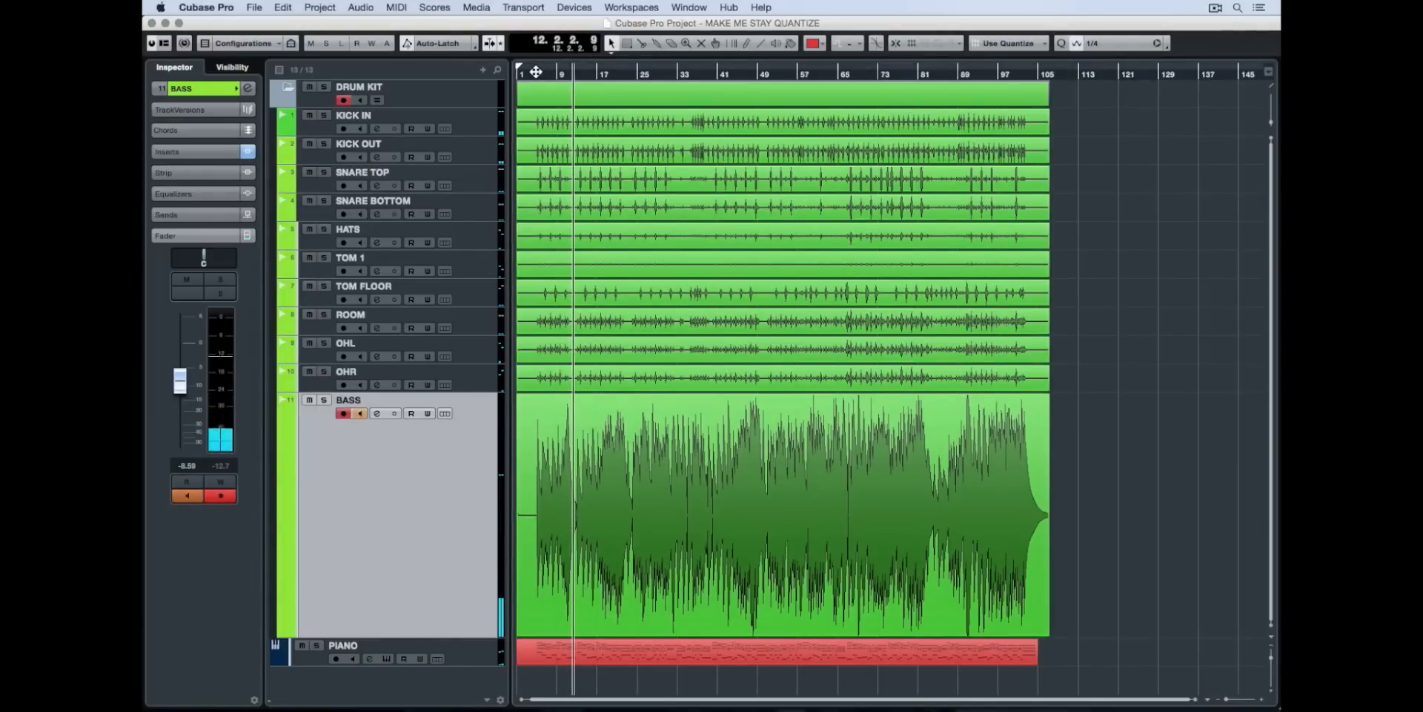
# - Examine the kick and bass hits against the bar 5 downbeat, selecting the KICK IN track and its audio event
pyautogui.moveTo(534, 70); pyautogui.dragTo(536, 145)
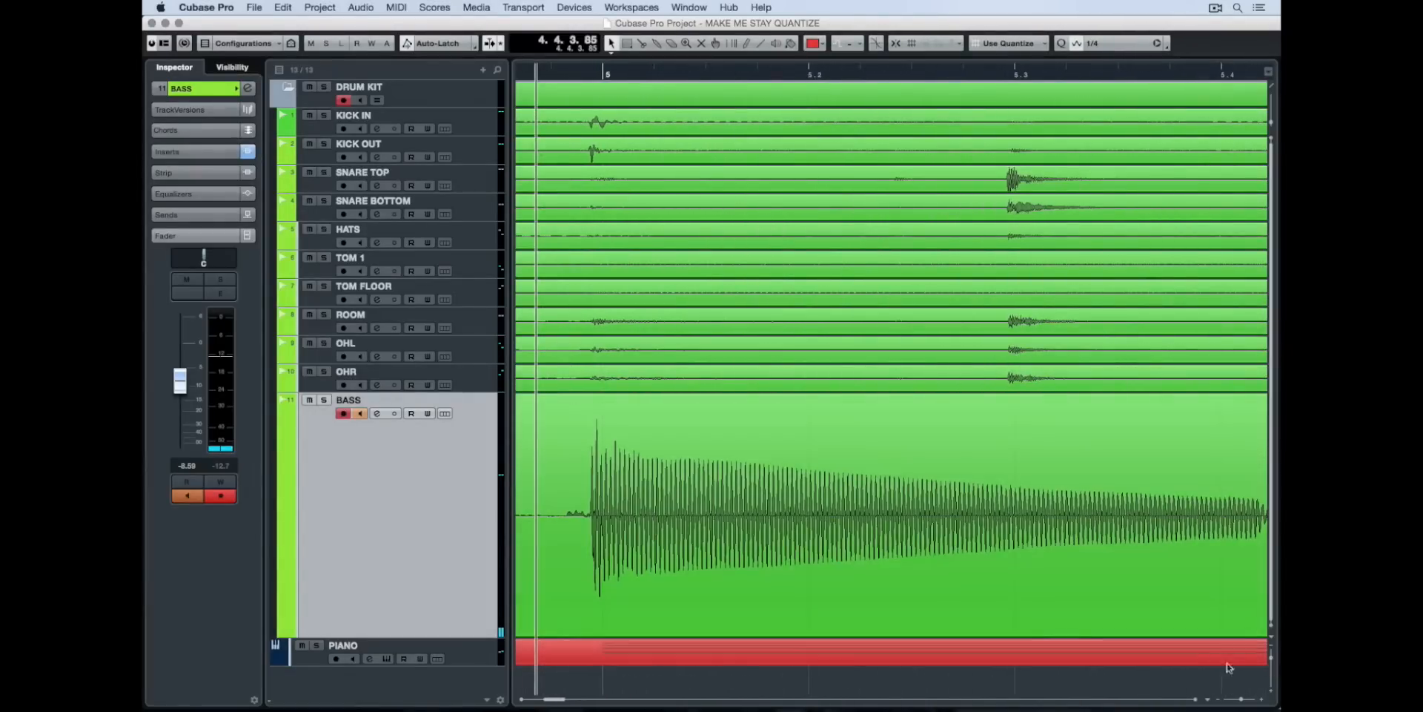
pyautogui.click(605, 74)
pyautogui.click(558, 72)
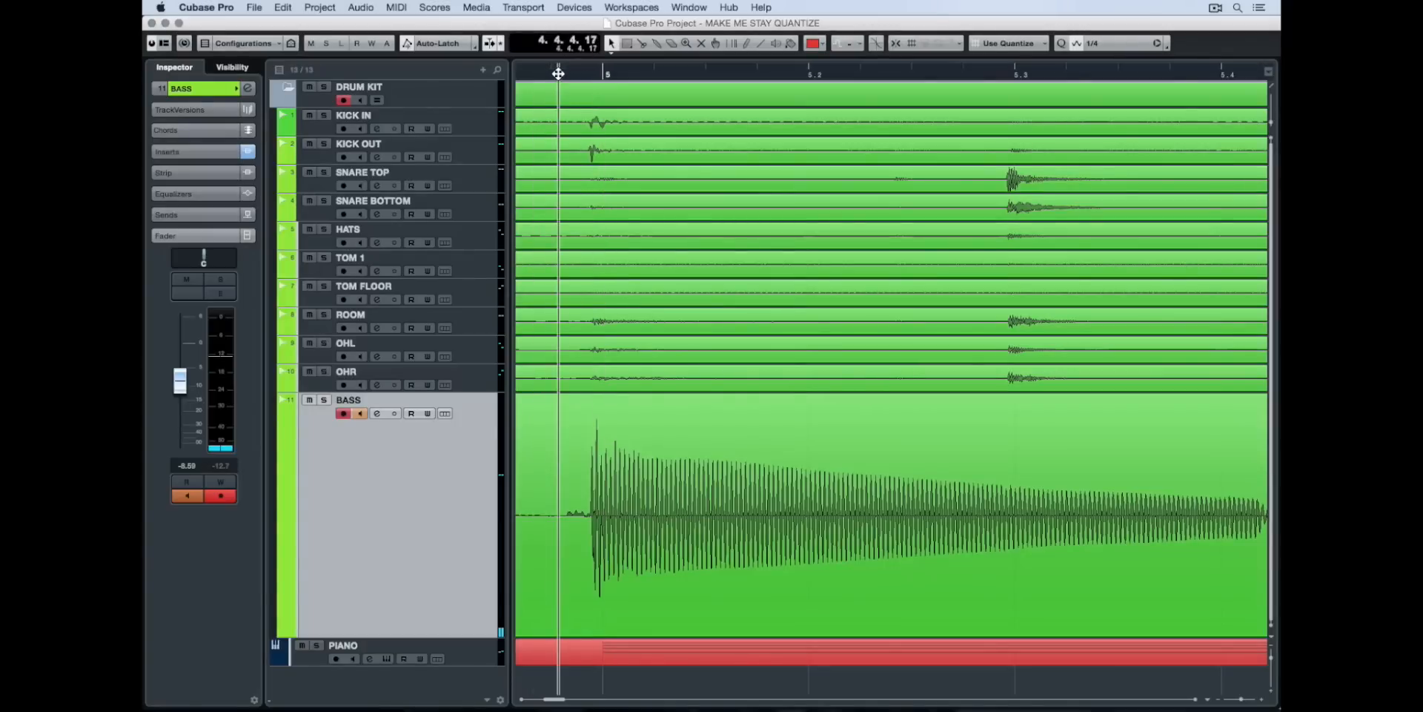
pyautogui.click(488, 126)
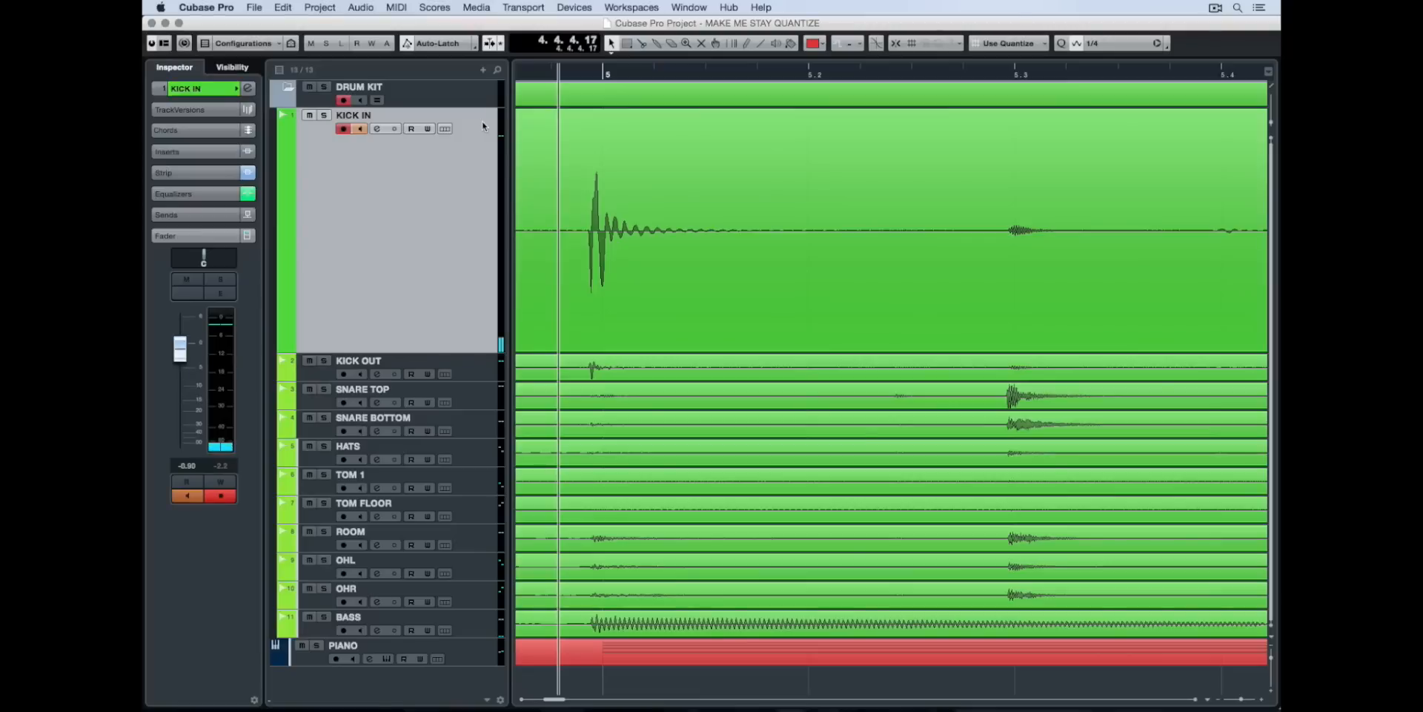
pyautogui.click(630, 193)
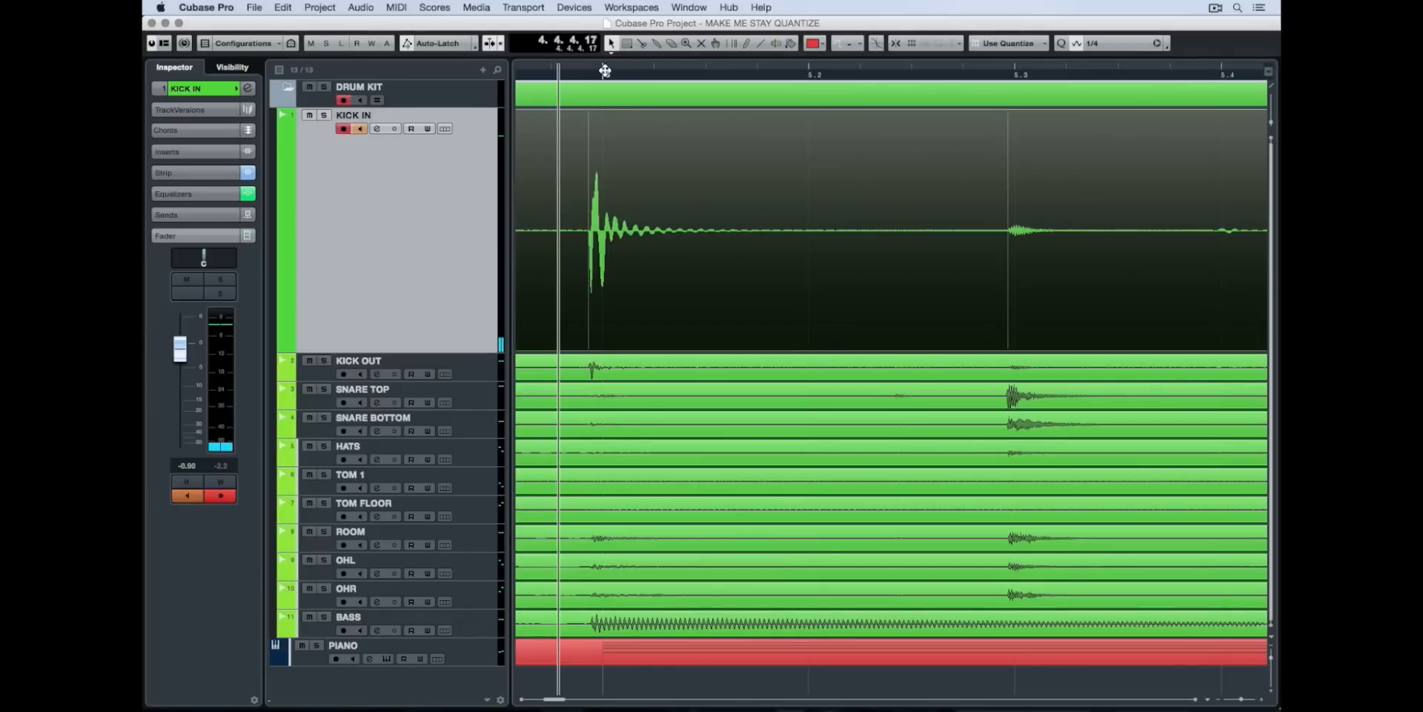
# - Show the transport panel, then play from just before bar 5 and inspect the kick hit around bar 11
pyautogui.press('F2')
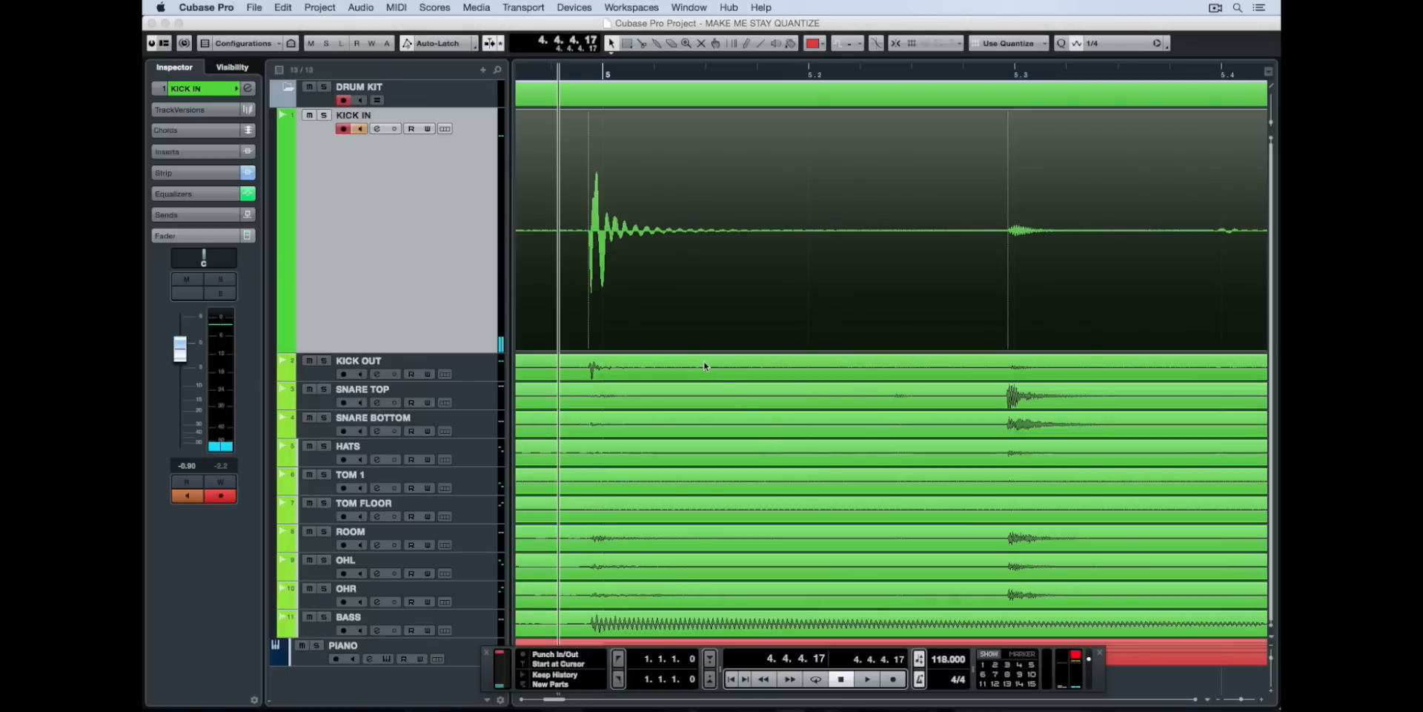
pyautogui.press('space')
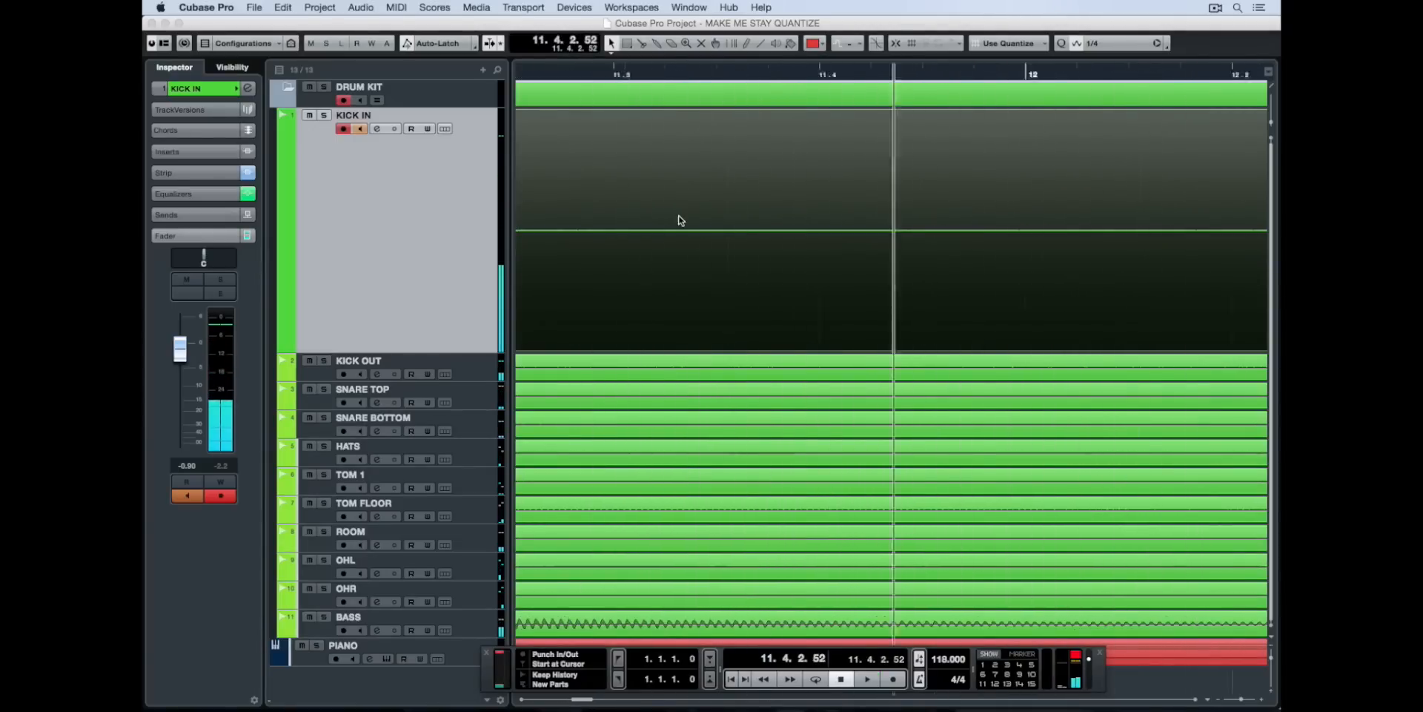
pyautogui.press('space')
pyautogui.hscroll(-3, 679, 219)
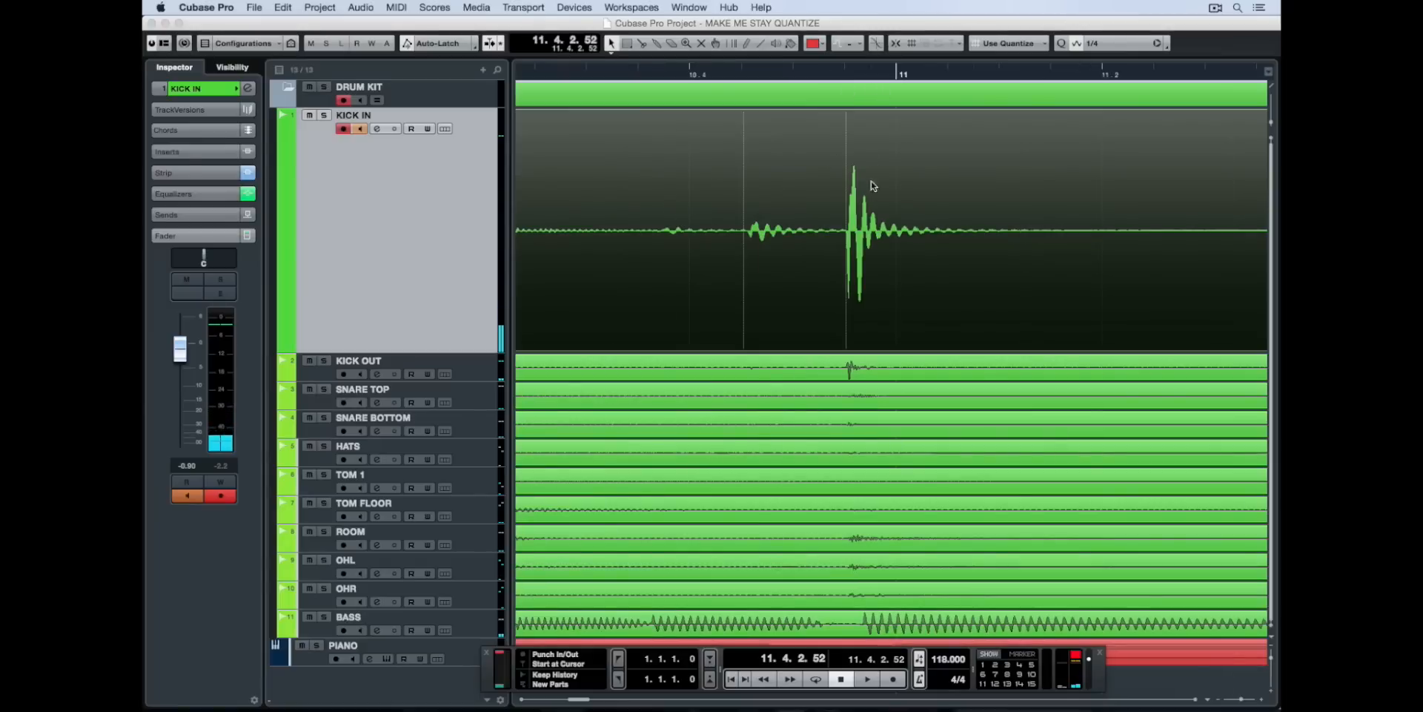
# - Select all audio and MIDI events in the project and hide the transport panel
pyautogui.press('super+a')
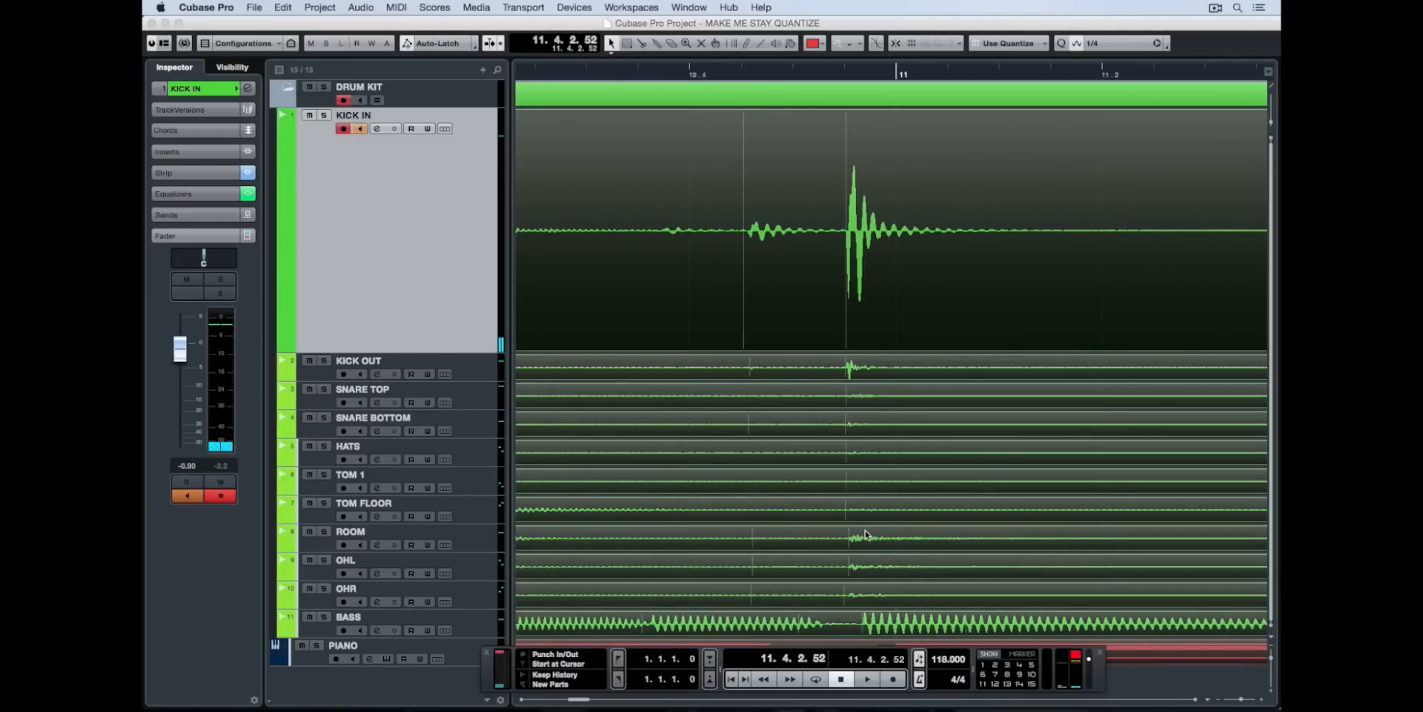
pyautogui.press('F2')
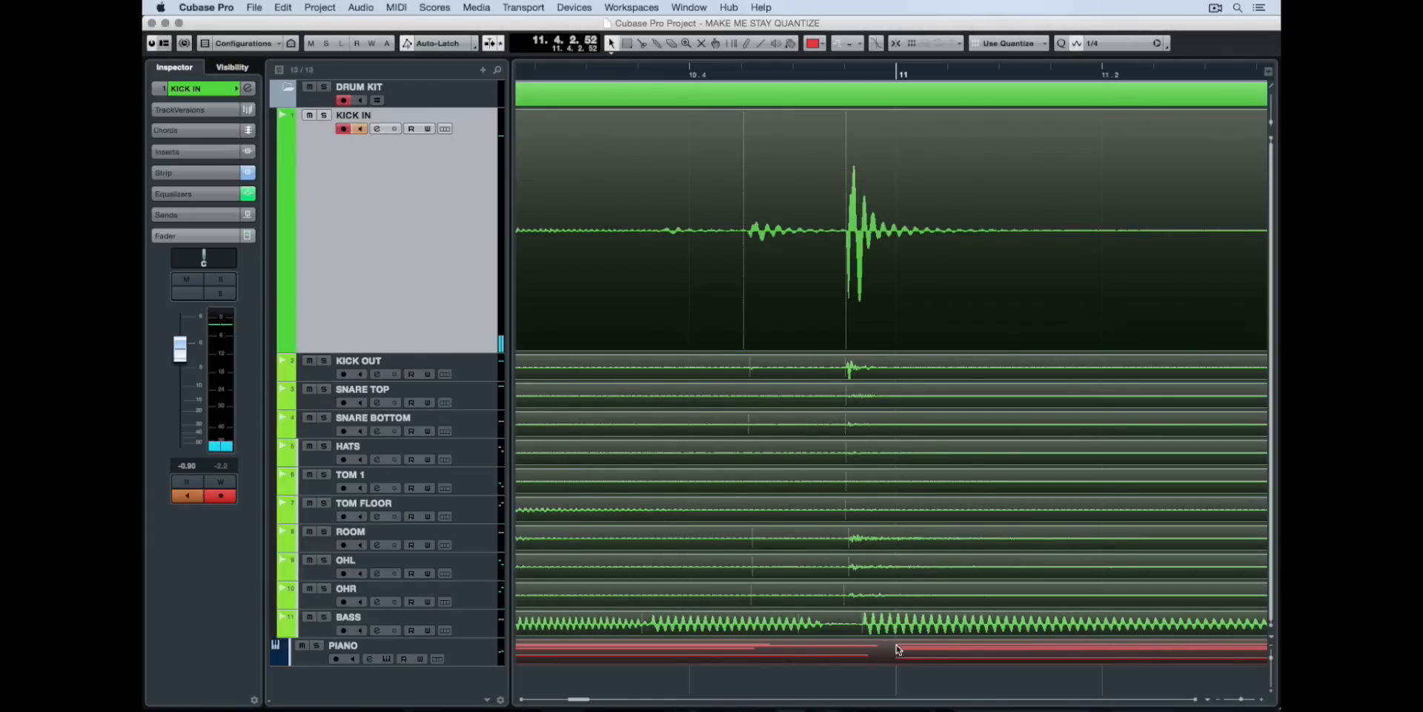
# - Compare the bass and kick attacks with the bar 11 grid line using the playback cursor, with the BASS track enlarged
pyautogui.click(897, 76)
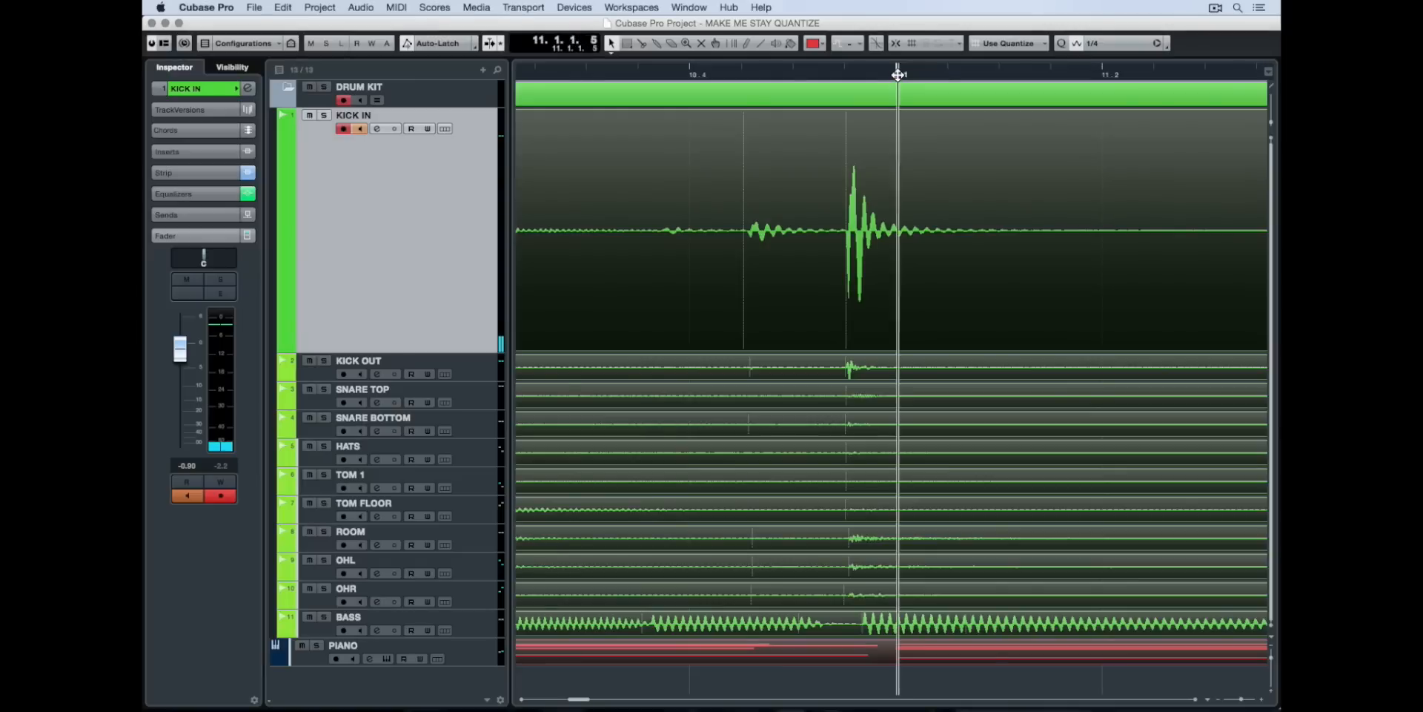
pyautogui.moveTo(897, 75); pyautogui.dragTo(862, 71)
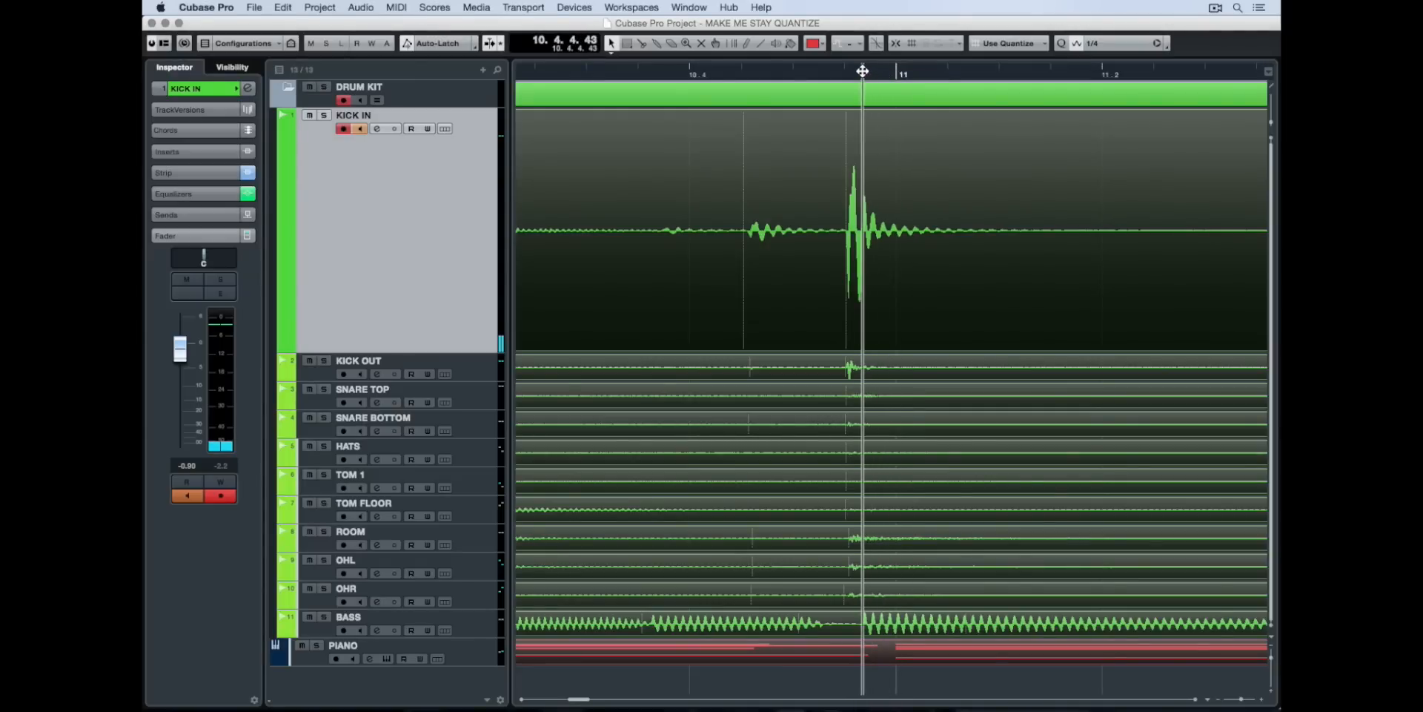
pyautogui.click(486, 628)
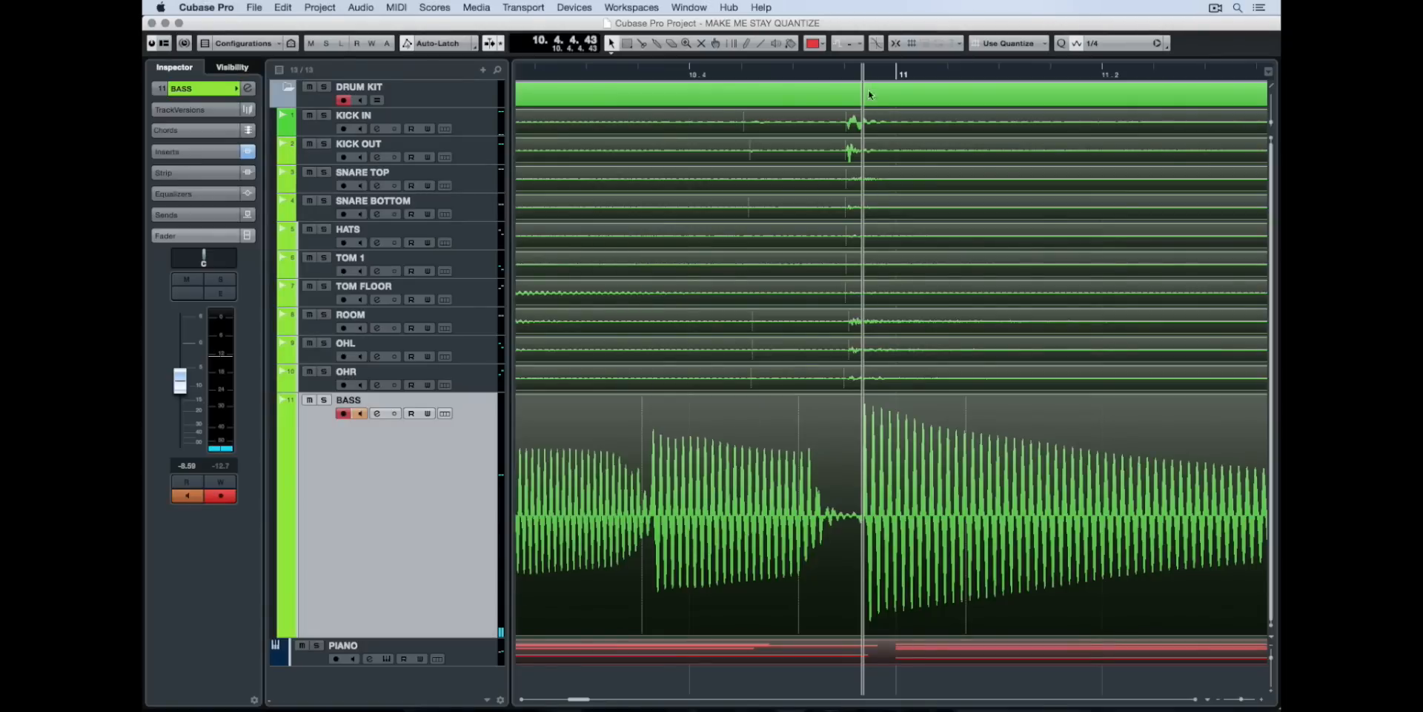
pyautogui.click(848, 75)
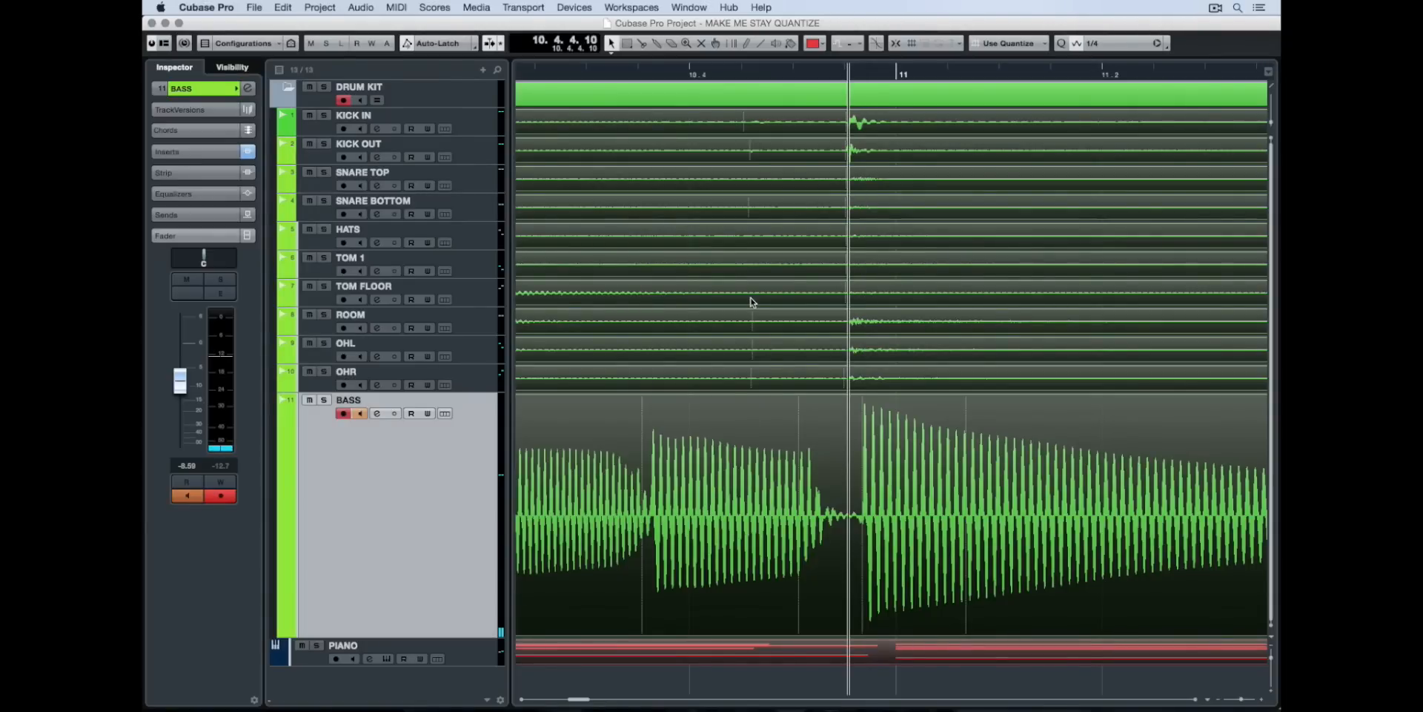
# - Open the Quantize Panel and quantize all selected events to the 1/4 grid with AudioWarp enabled
pyautogui.press('g')
pyautogui.press('g')
pyautogui.press('g')
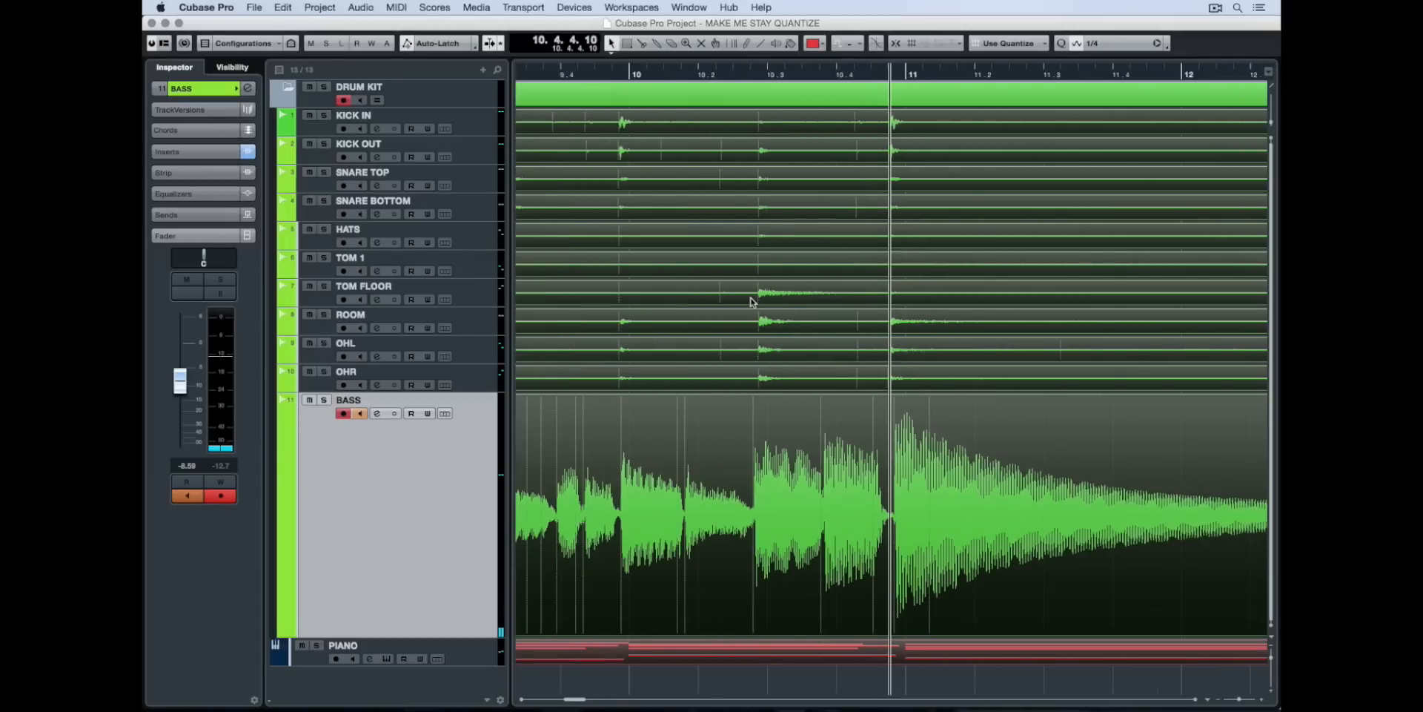
pyautogui.hscroll(-15, 751, 302)
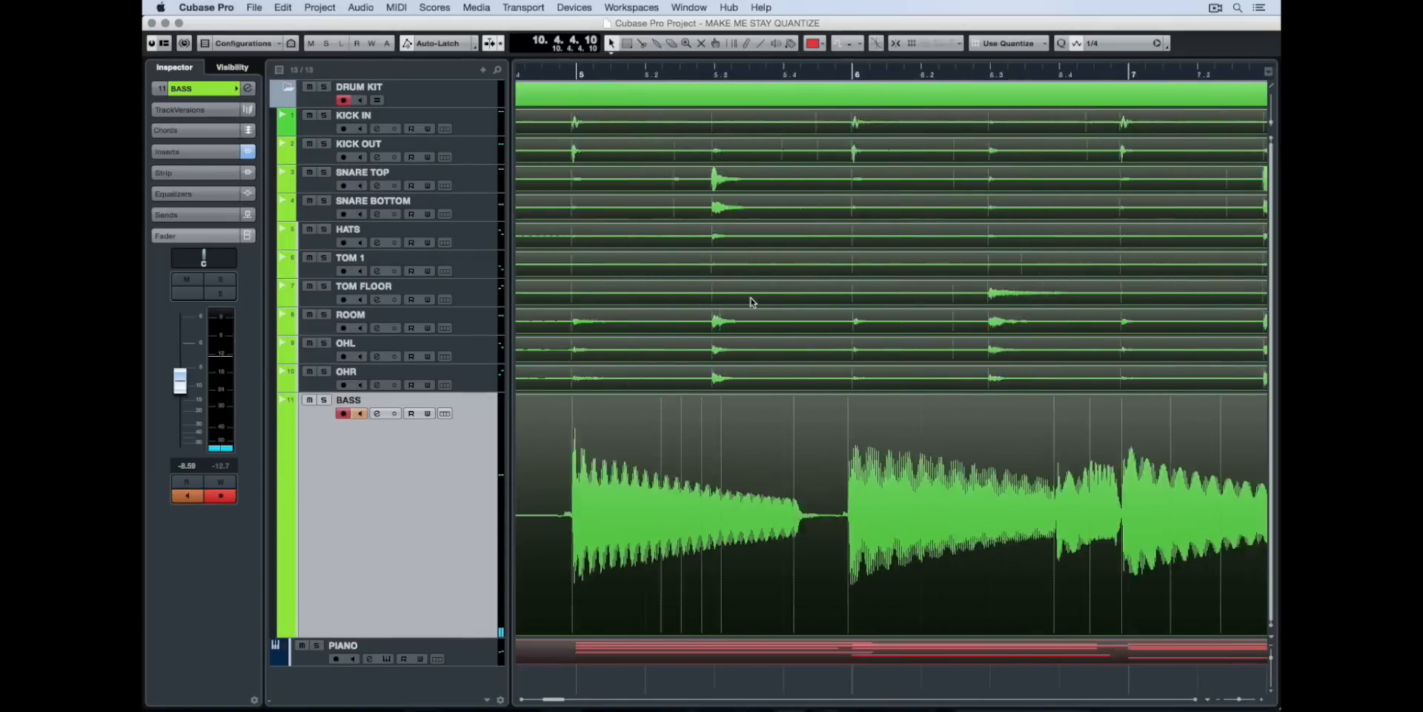
pyautogui.hscroll(3, 751, 302)
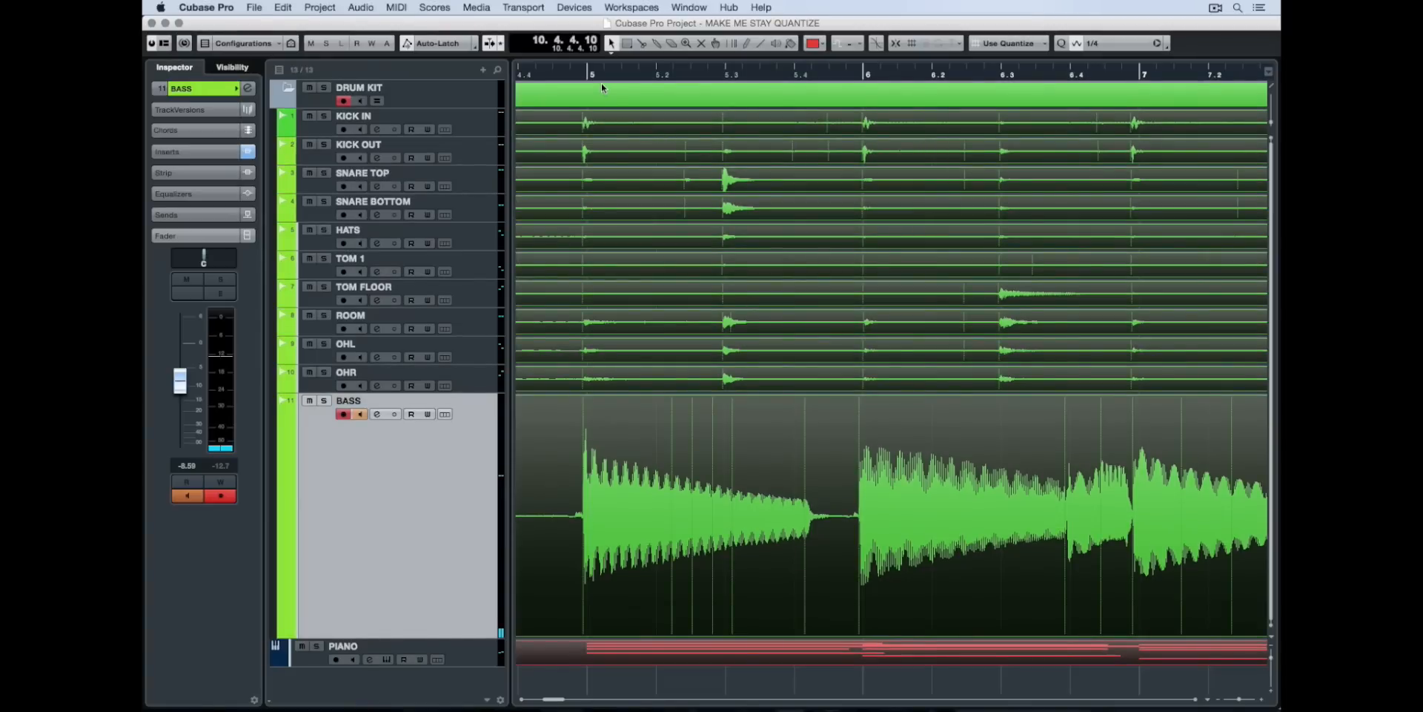
pyautogui.click(1168, 43)
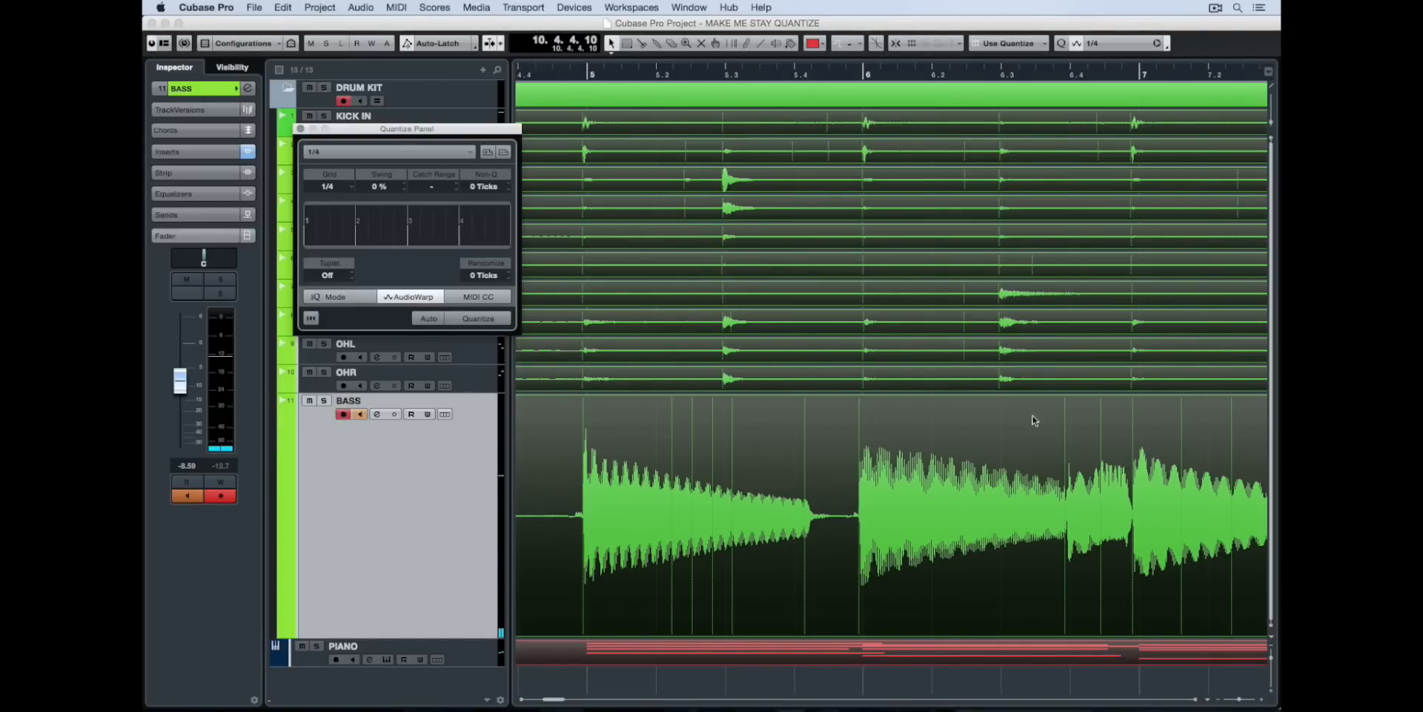
pyautogui.click(1073, 74)
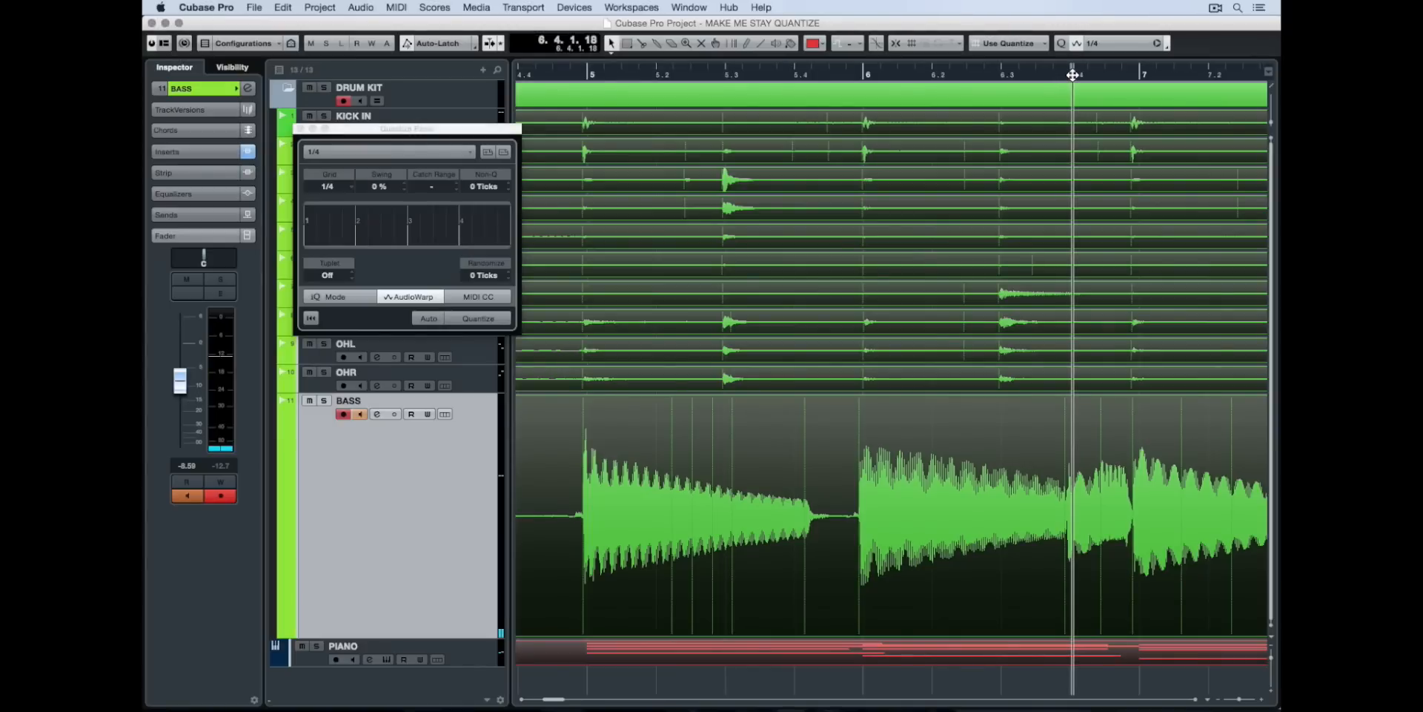
pyautogui.moveTo(1073, 74); pyautogui.dragTo(534, 71)
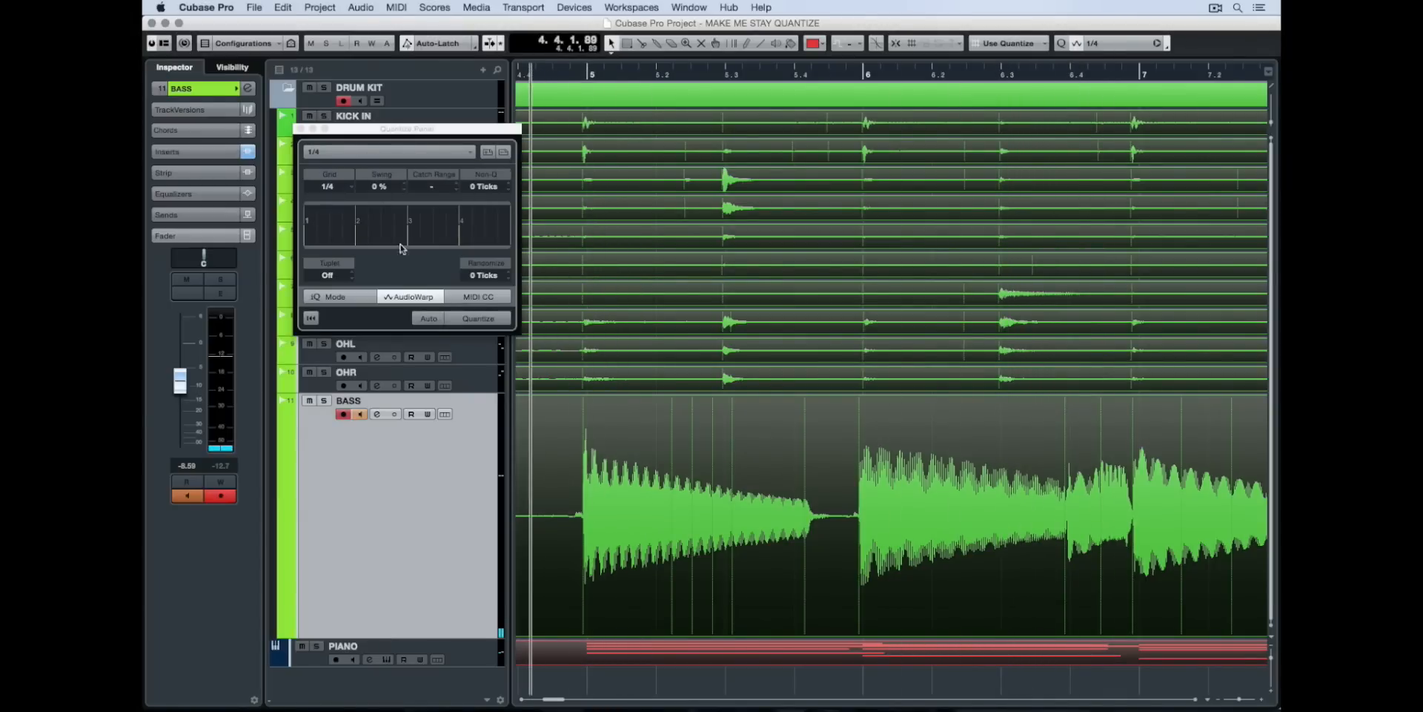
pyautogui.click(410, 299)
pyautogui.click(480, 319)
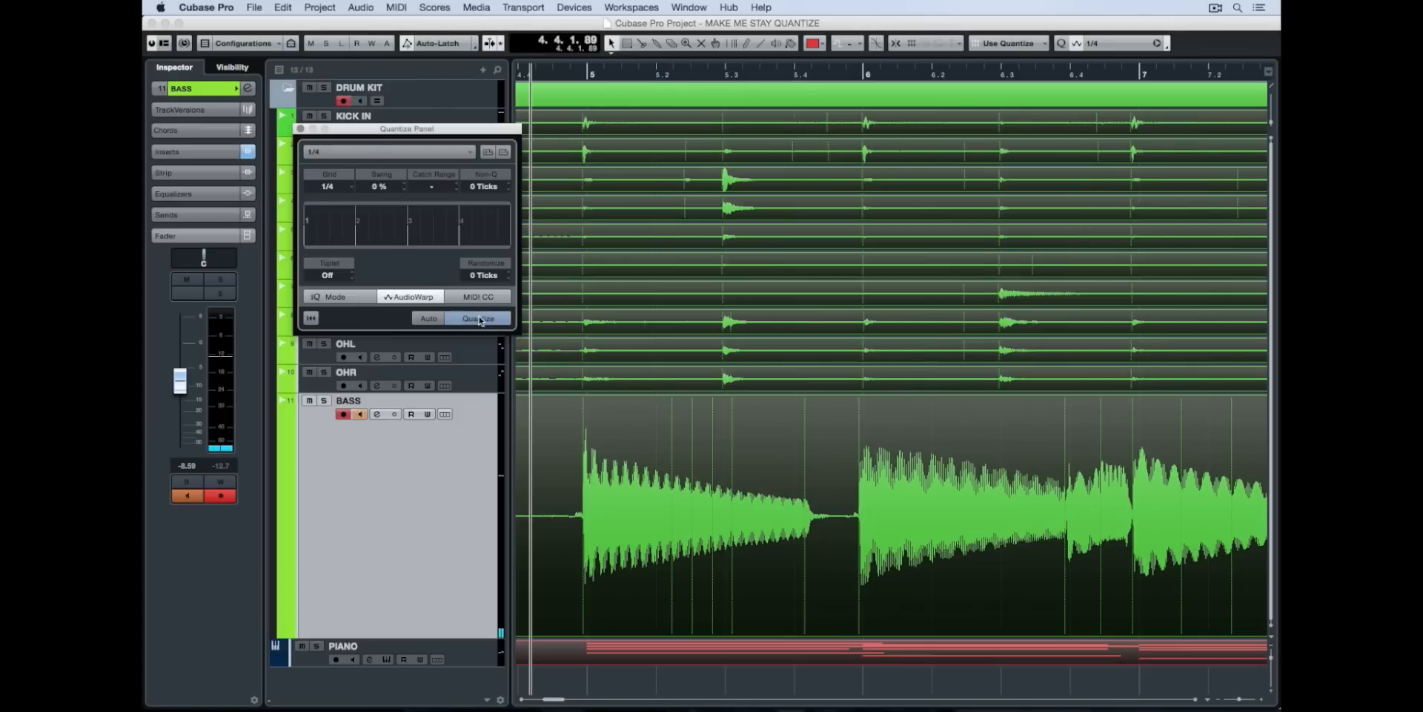
# - Play the quantized tracks from just before bar 5 and inspect the hits against the grid up to bar 8
pyautogui.click(585, 72)
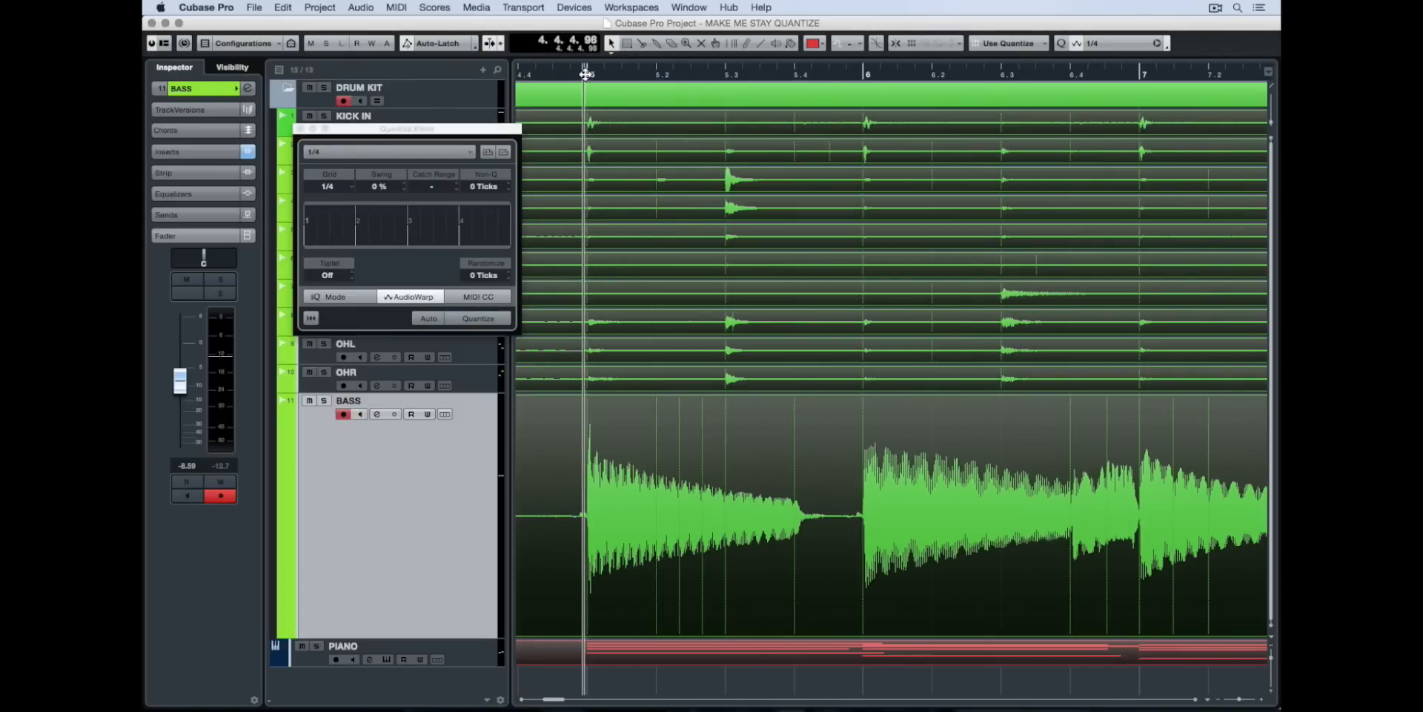
pyautogui.press('space')
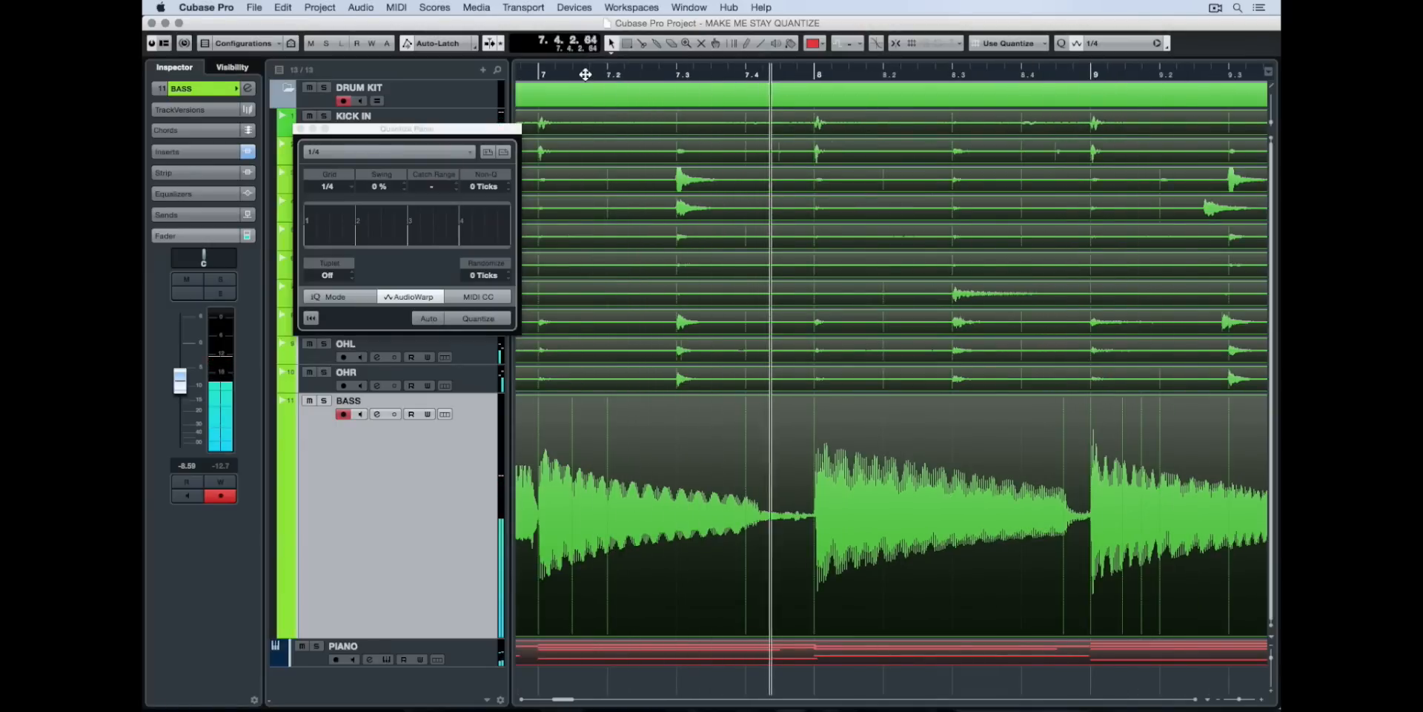
pyautogui.hscroll(-5, 756, 186)
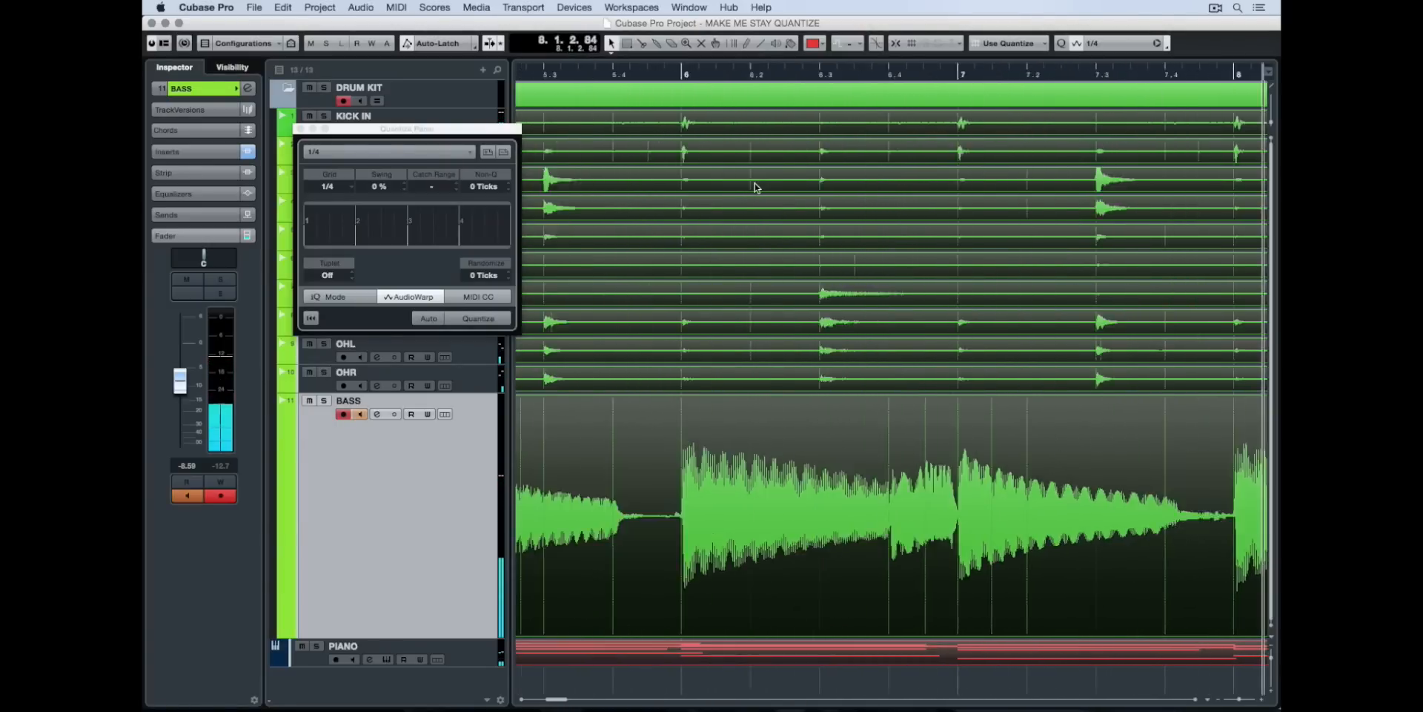
pyautogui.hscroll(4, 756, 187)
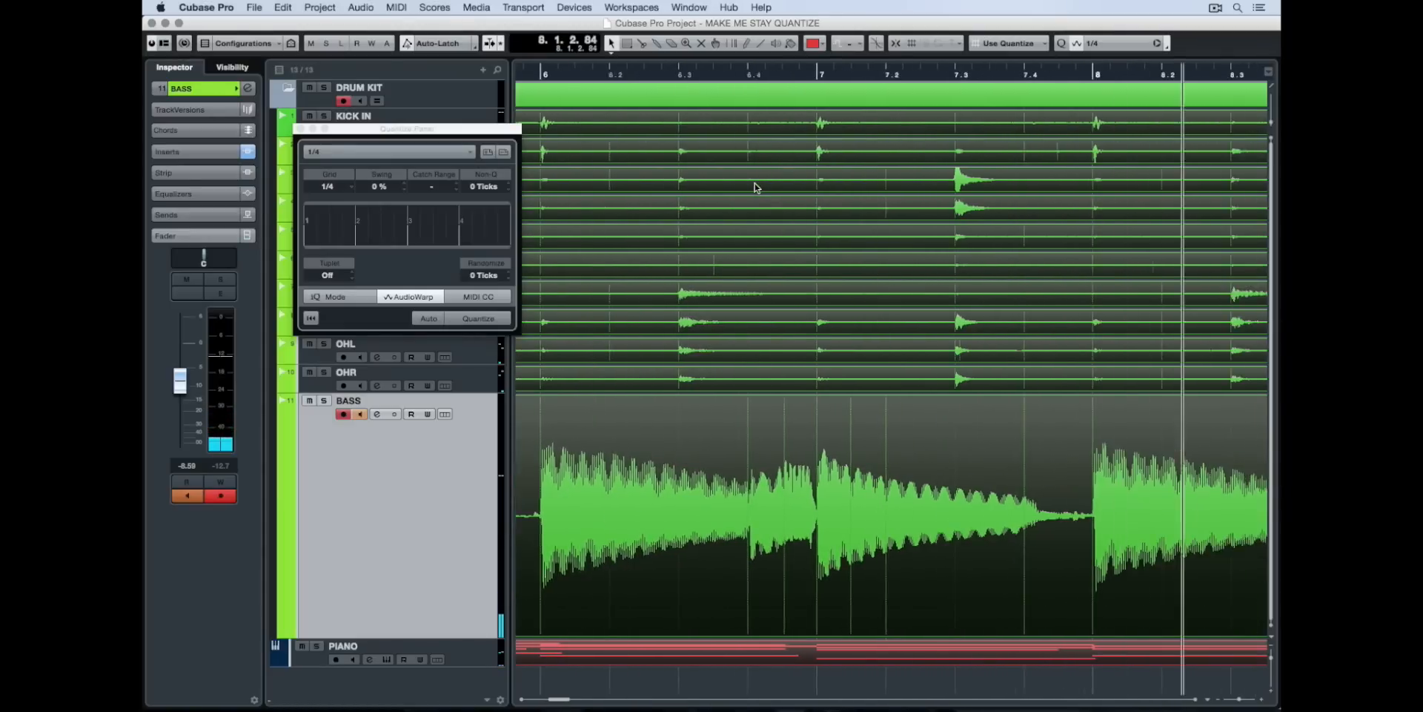
# - Play the quantized tracks from just before beat 9.3 into bar 11 to check the snare and bass timing
pyautogui.hscroll(8, 756, 187)
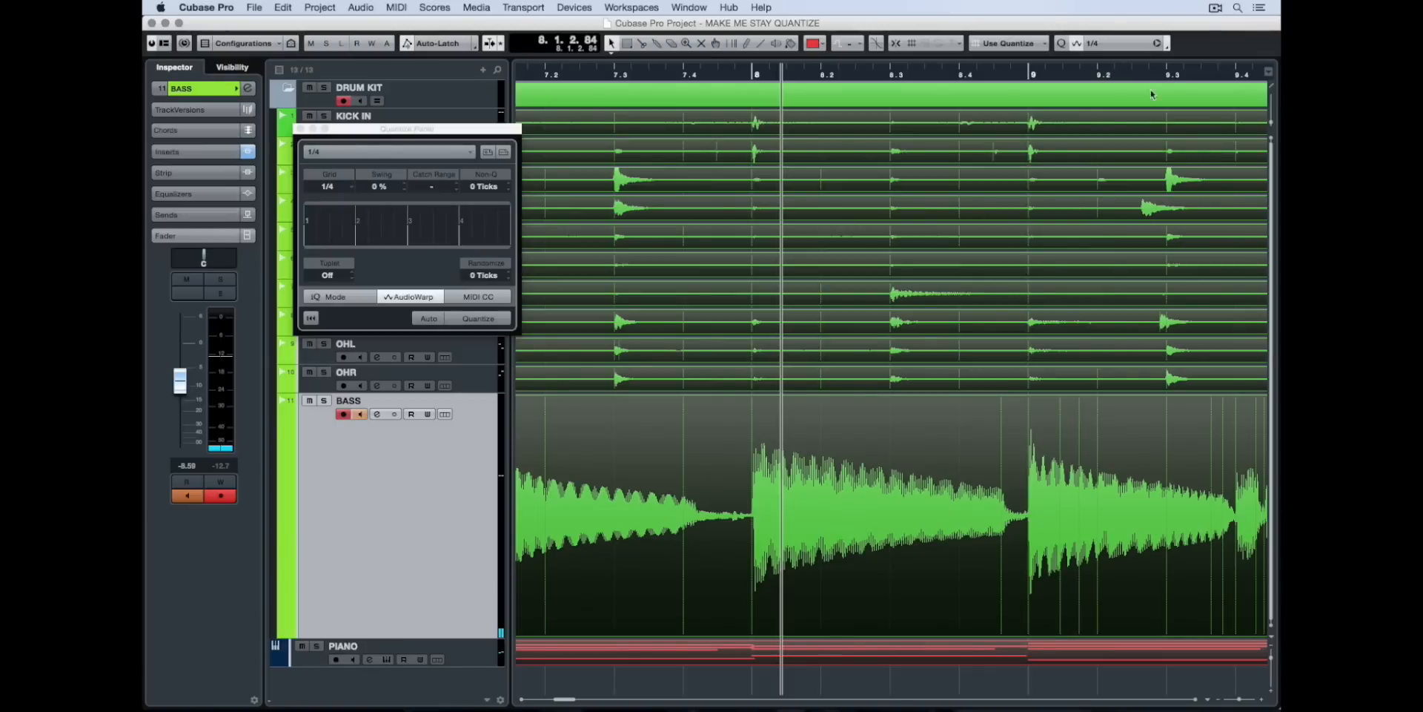
pyautogui.click(1133, 74)
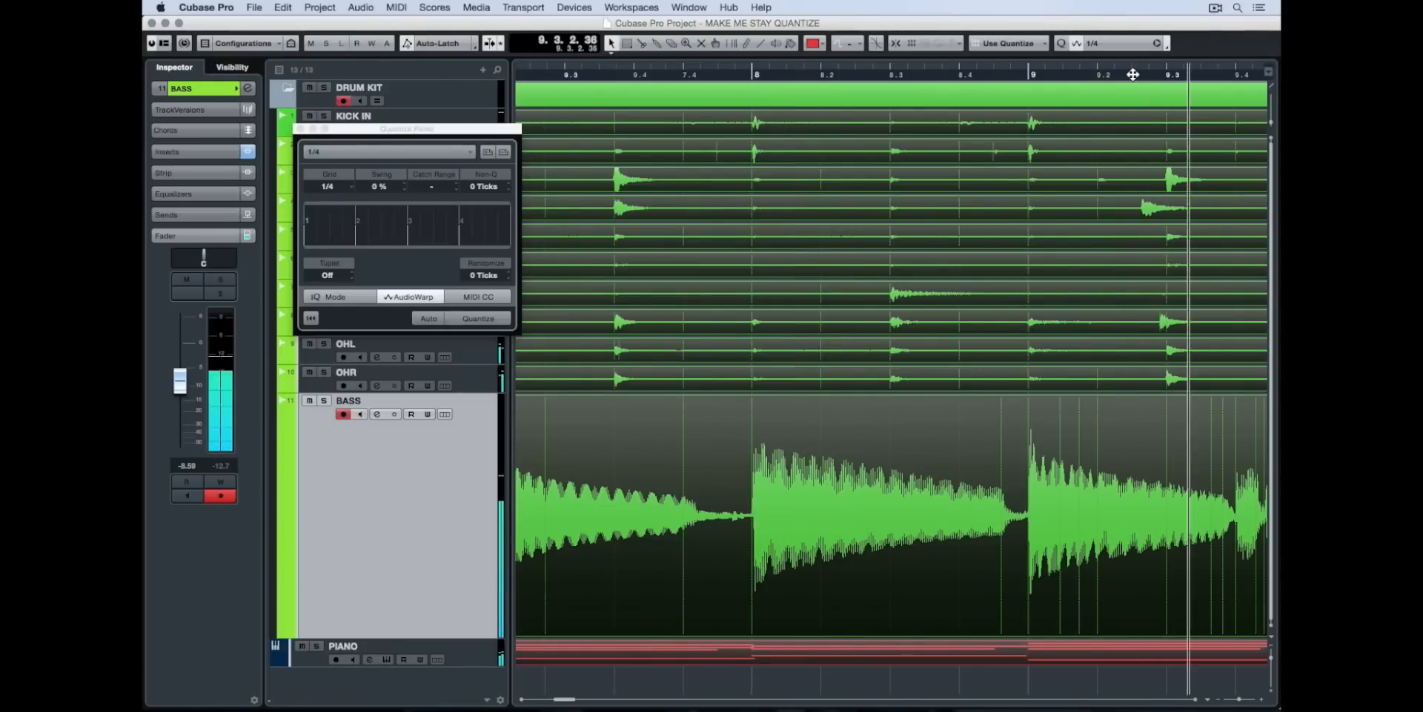
pyautogui.press('space')
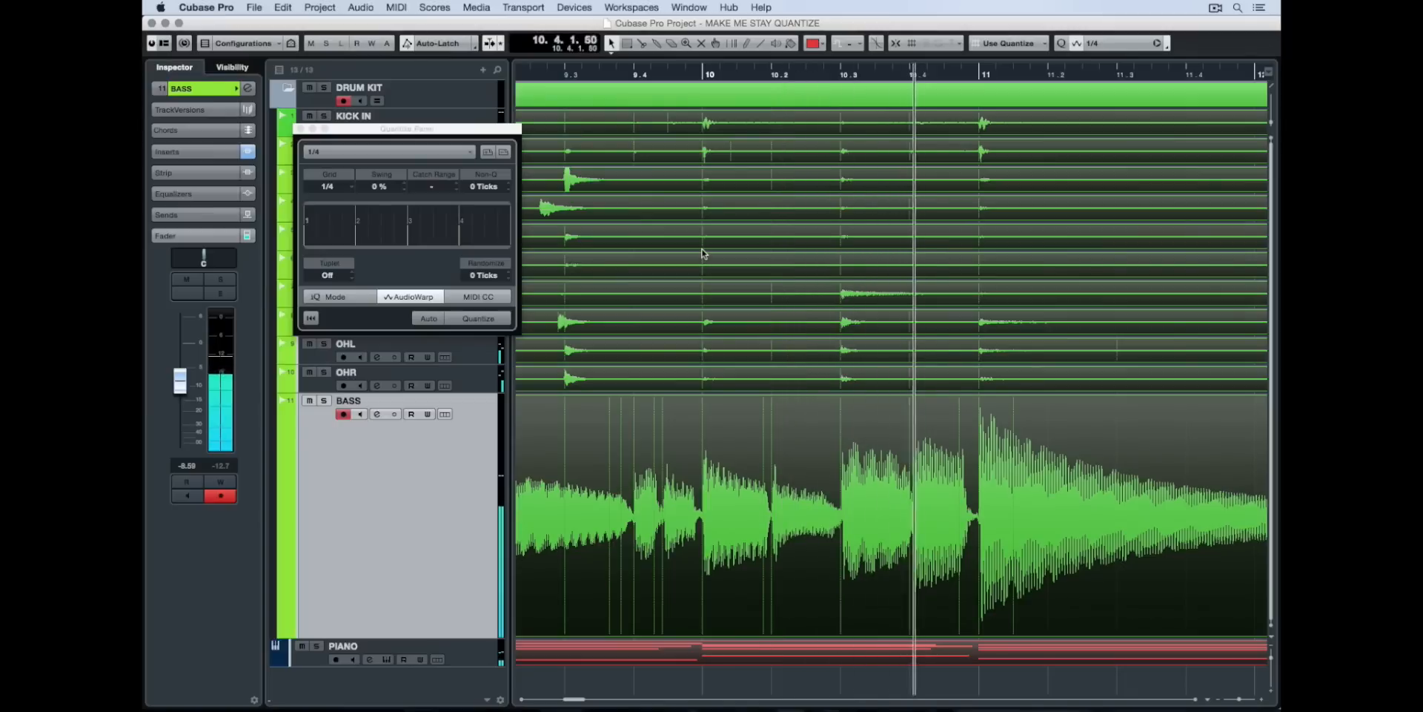
pyautogui.press('space')
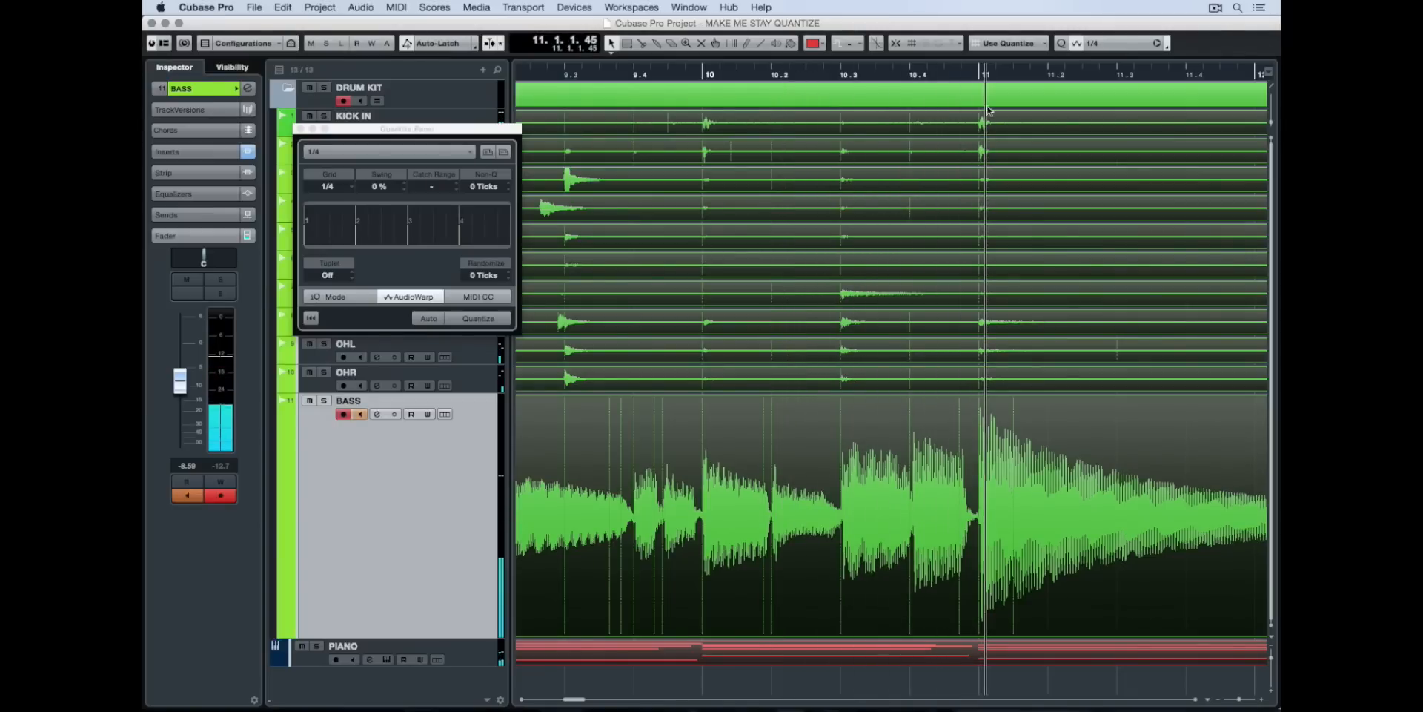
# - Undo the 1/4 quantize applied to the selected drum, bass and piano events
pyautogui.hscroll(-10, 979, 207)
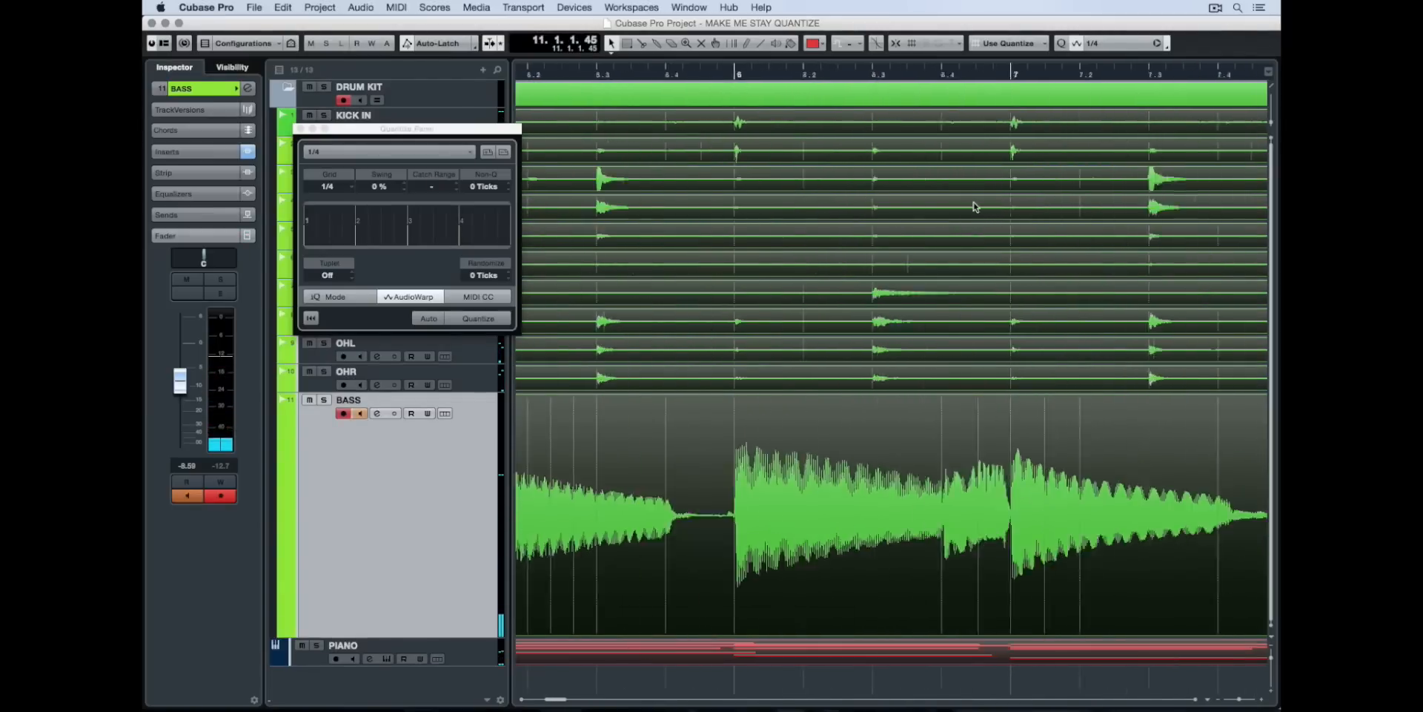
pyautogui.hscroll(-8, 975, 207)
pyautogui.hscroll(8, 975, 207)
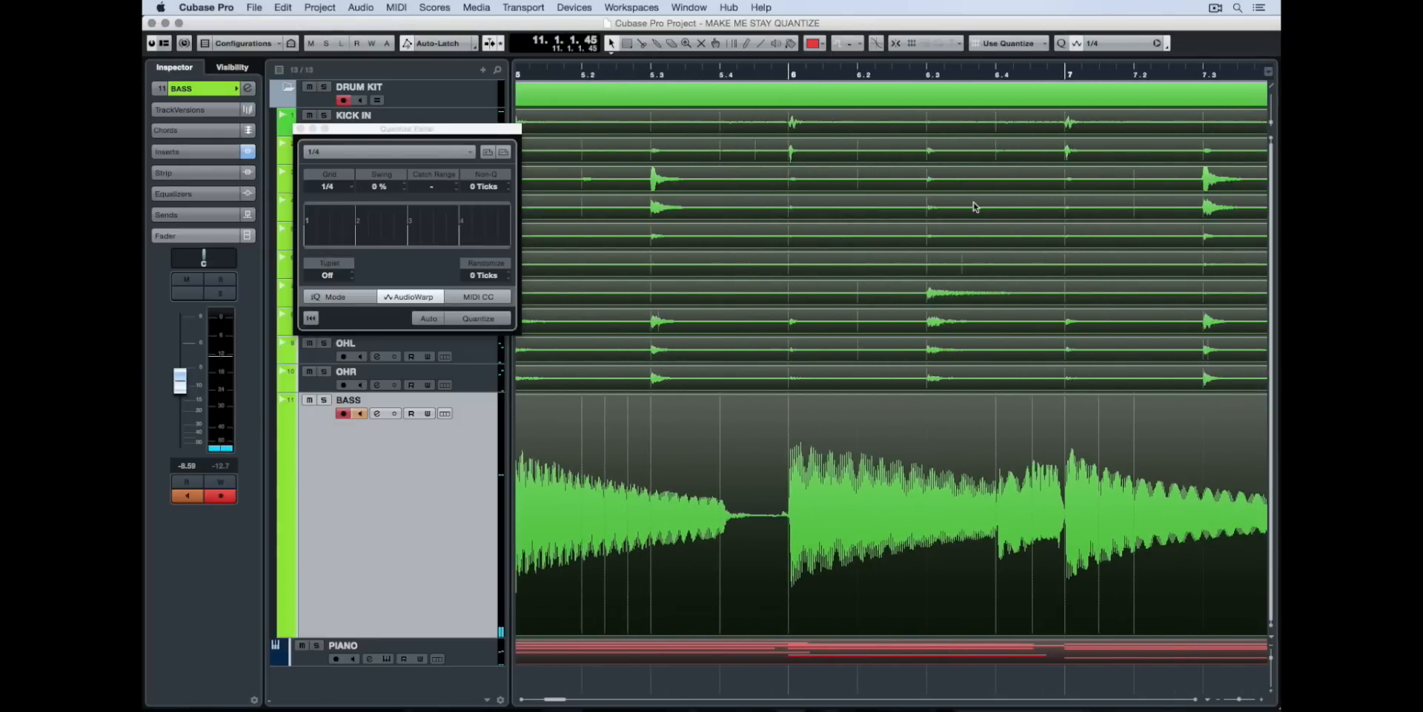
pyautogui.hscroll(-2, 975, 207)
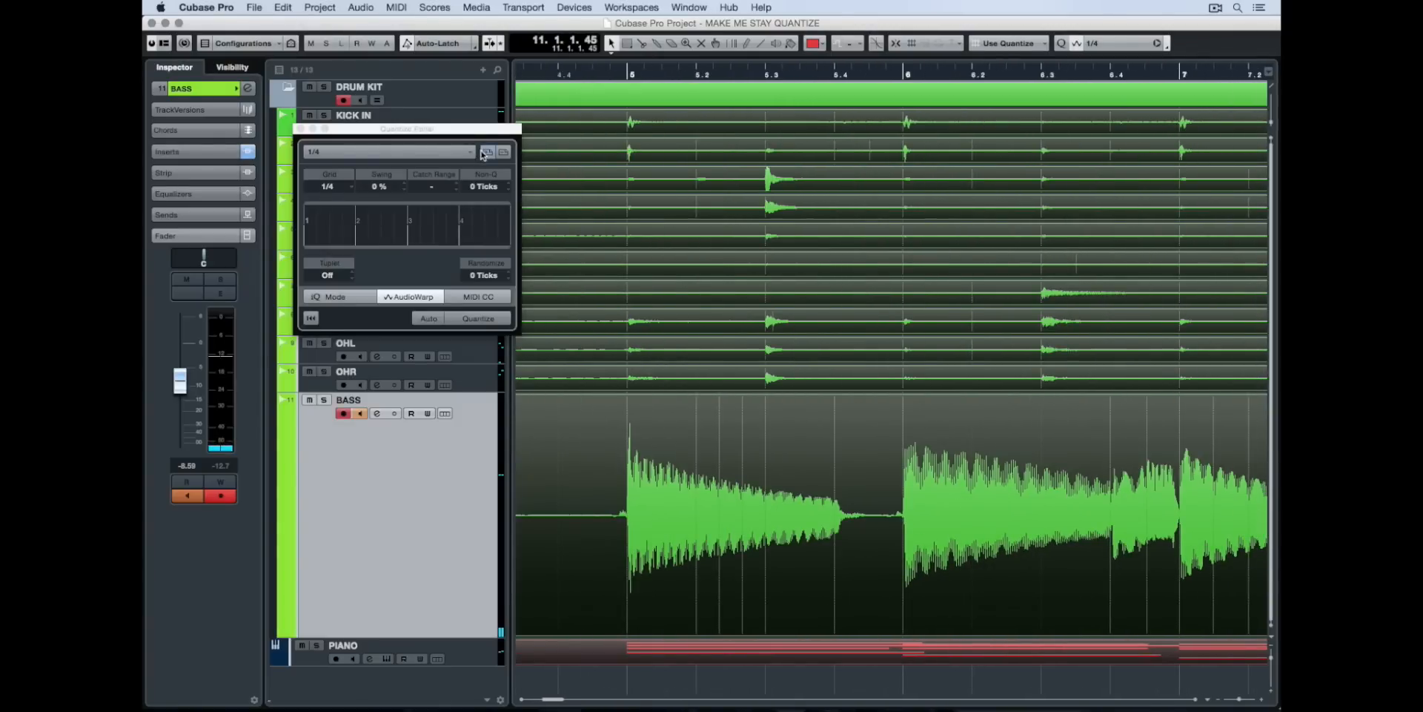
pyautogui.click(255, 6)
pyautogui.moveTo(291, 4)
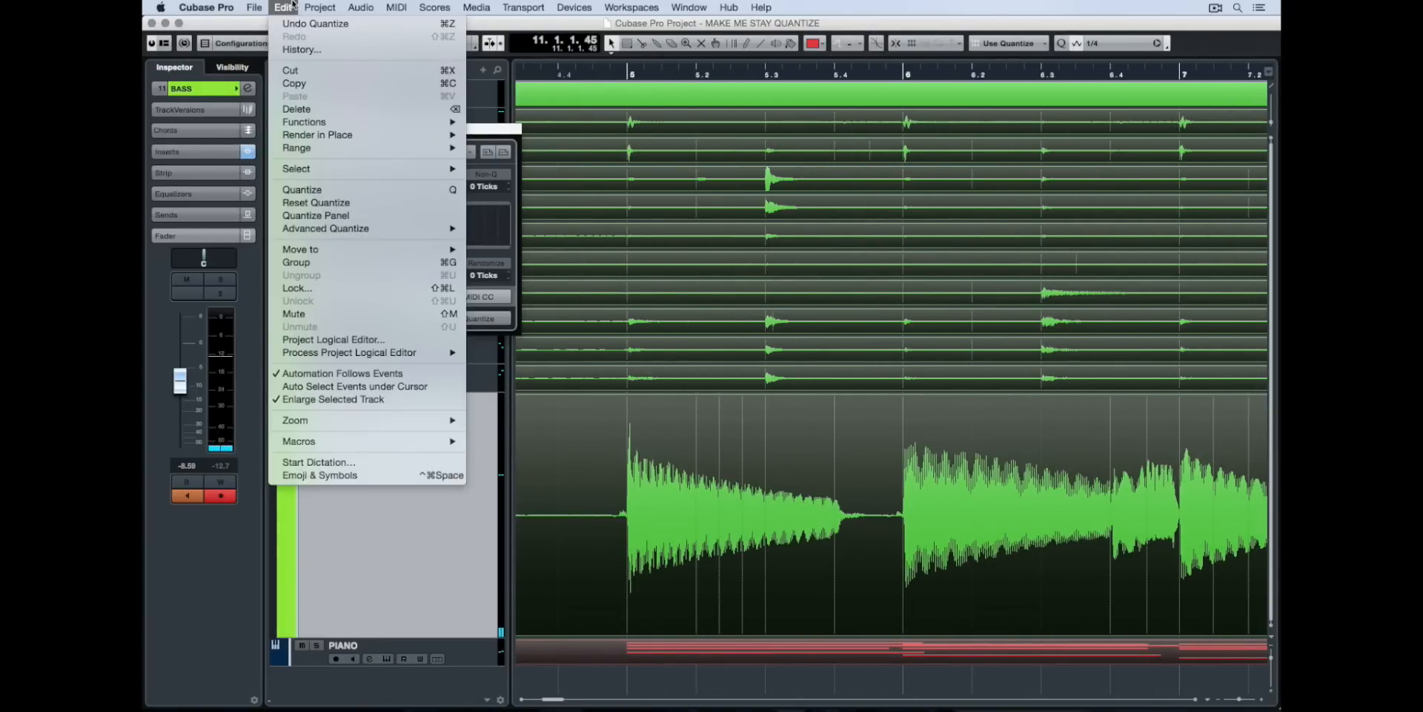
pyautogui.press('super+z')
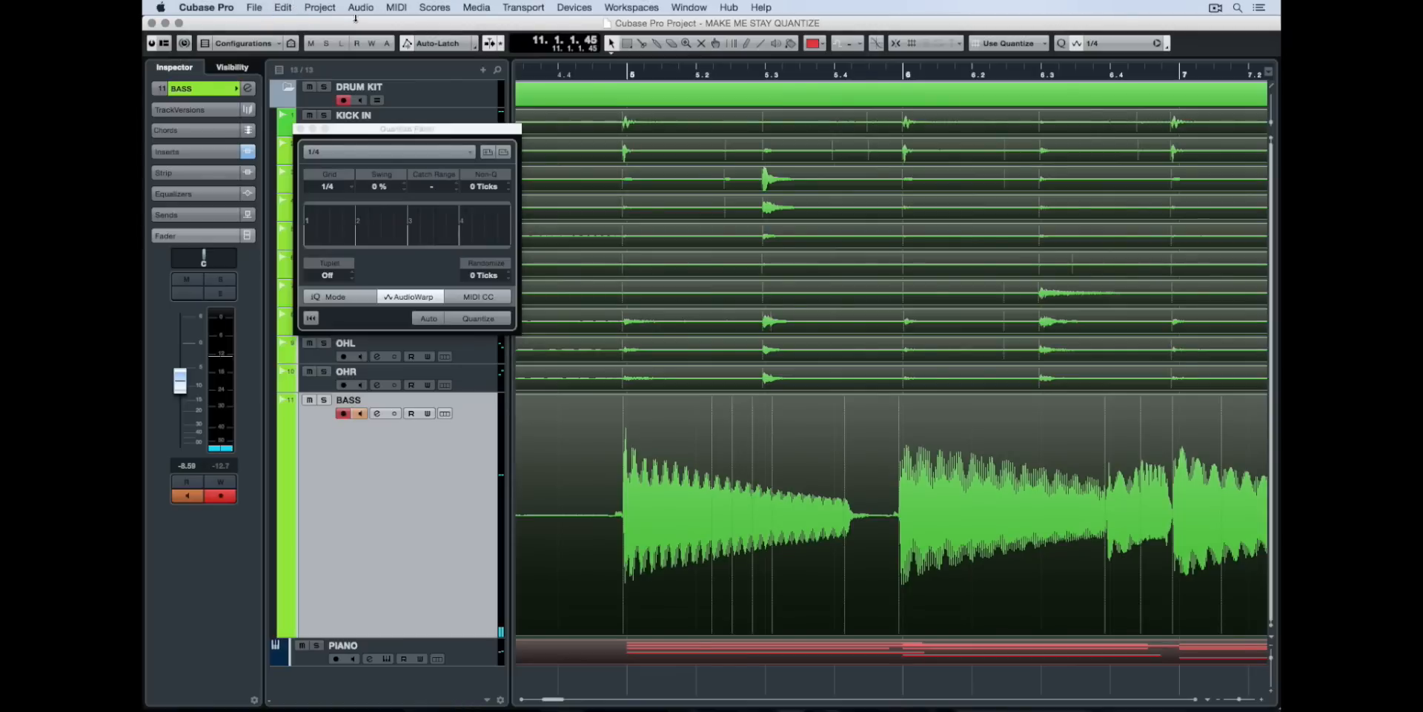
# - Set the quantize grid to 1/8 and quantize all selected events with AudioWarp enabled
pyautogui.click(353, 151)
pyautogui.click(349, 164)
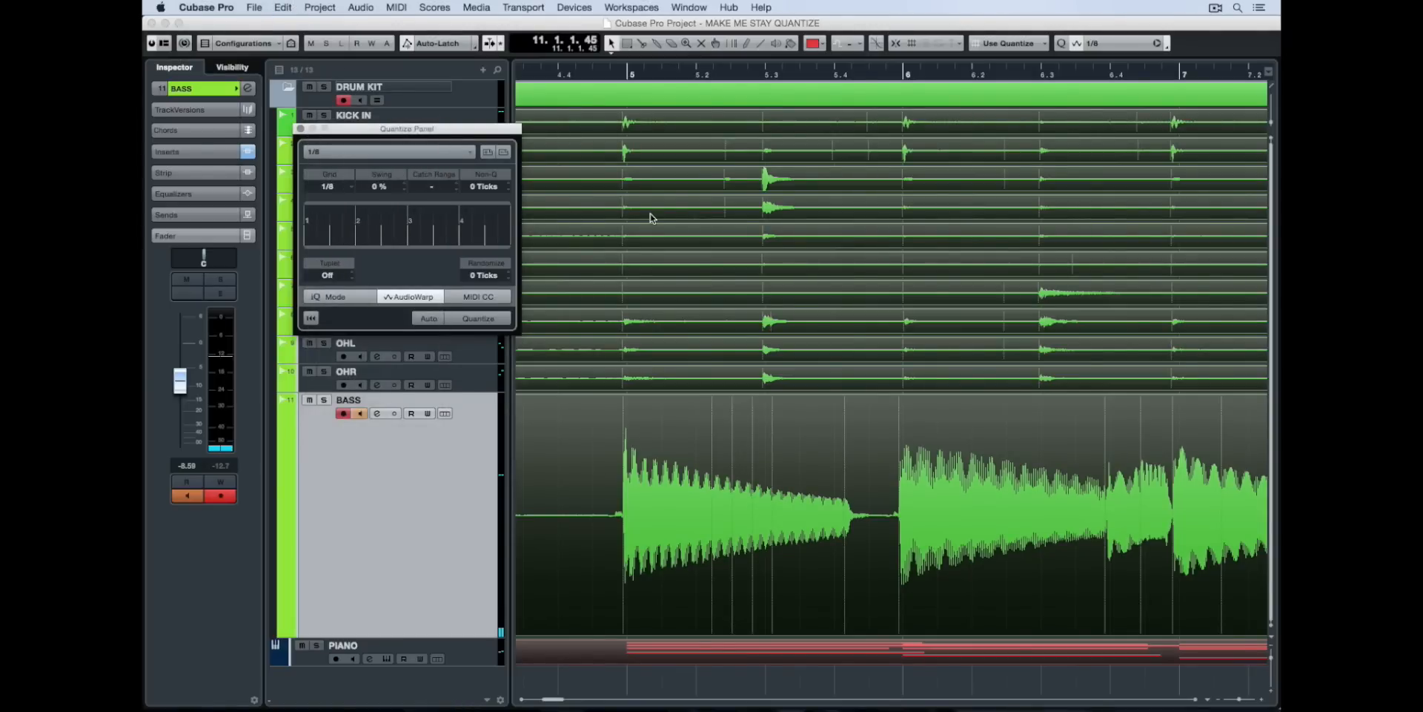
pyautogui.hscroll(-3, 651, 218)
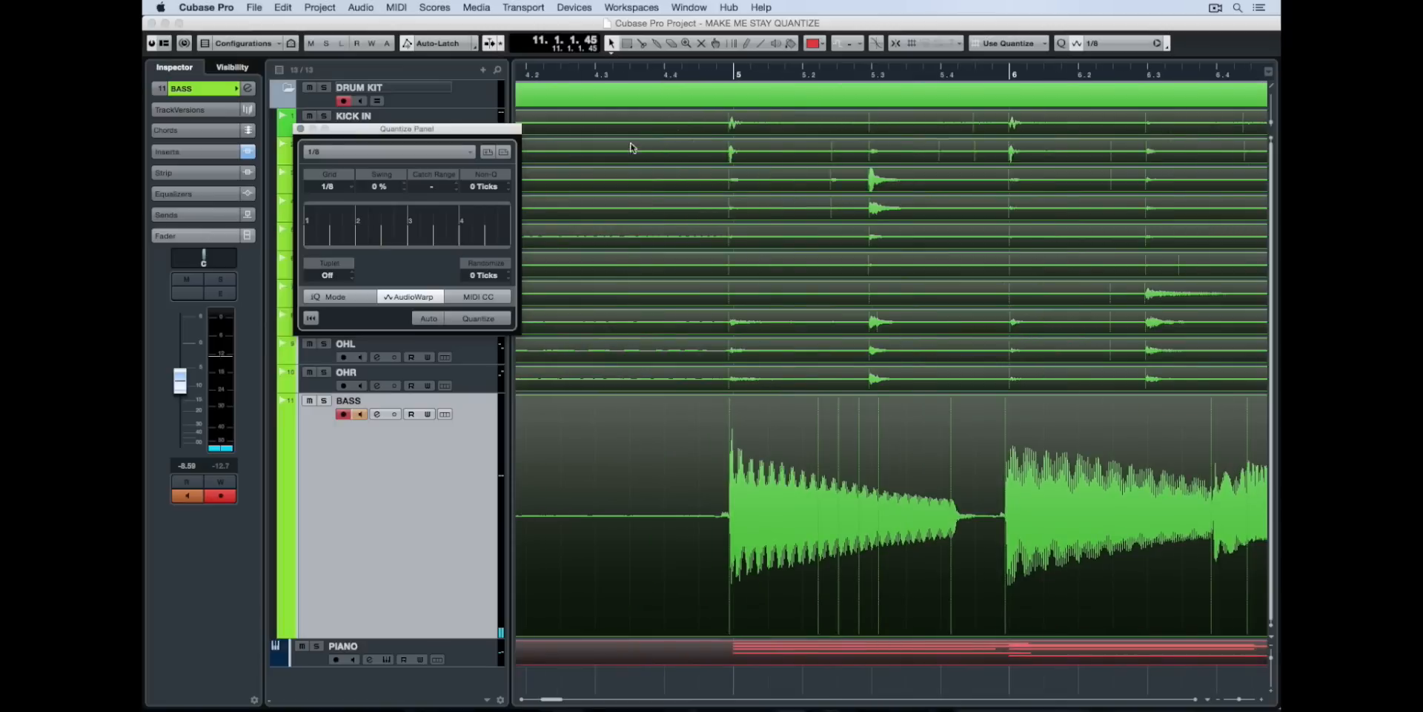
pyautogui.click(474, 318)
# - Deselect all events, enlarge the KICK IN track and return the playback cursor to the project start
pyautogui.click(597, 137)
pyautogui.click(458, 116)
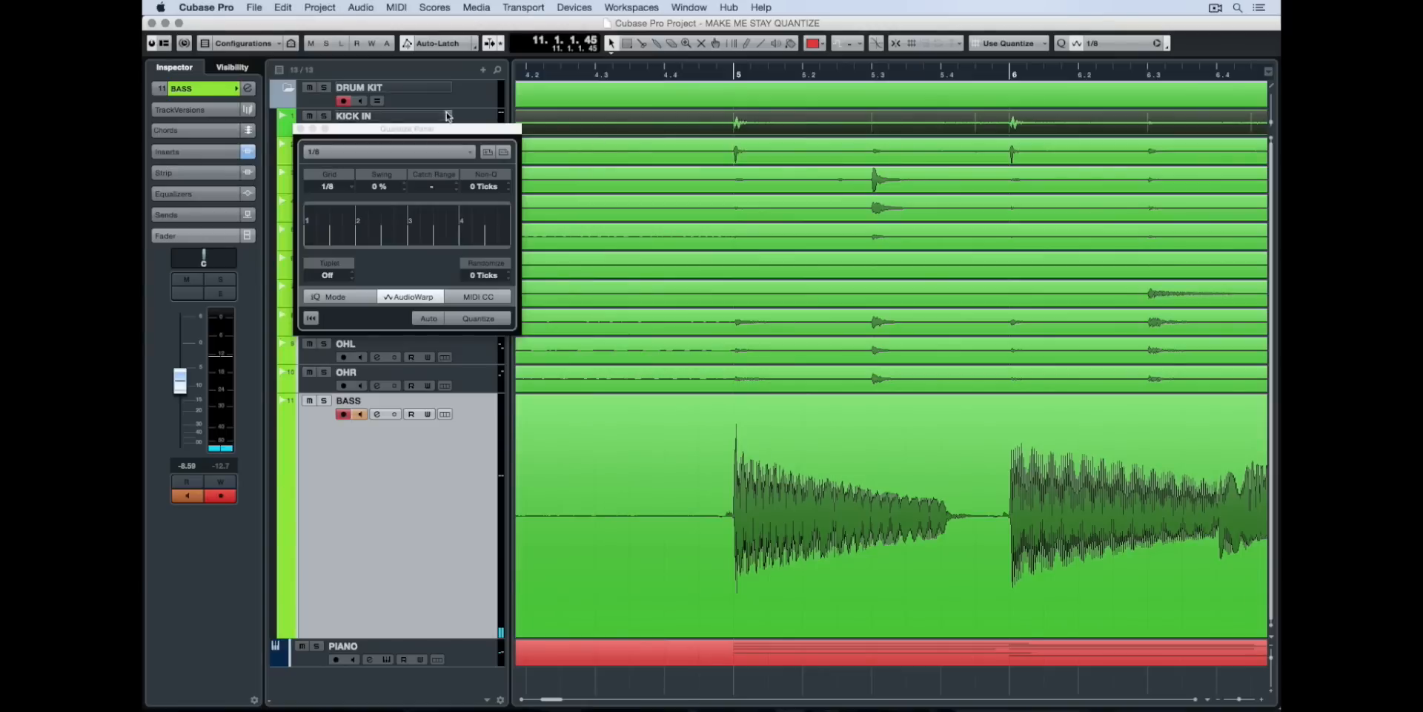
pyautogui.click(664, 79)
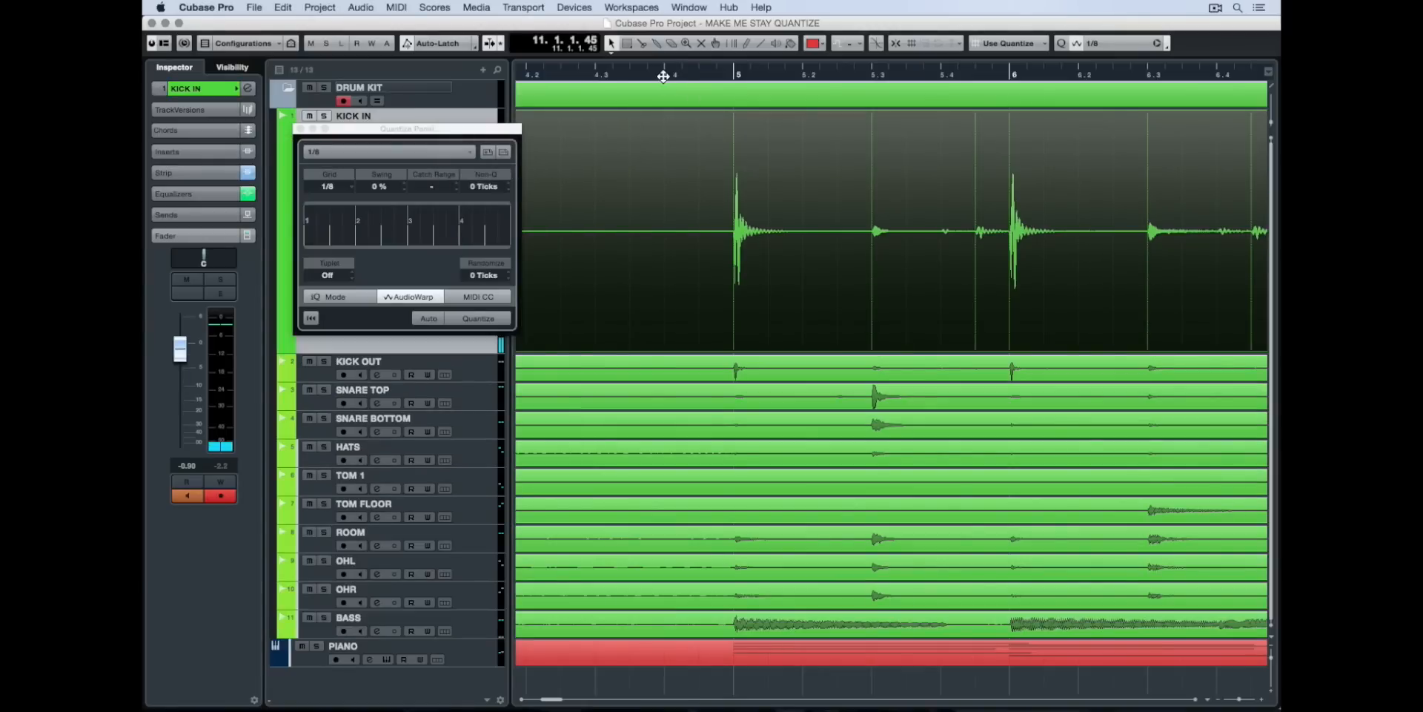
pyautogui.press('space')
pyautogui.press('space')
pyautogui.press('.')
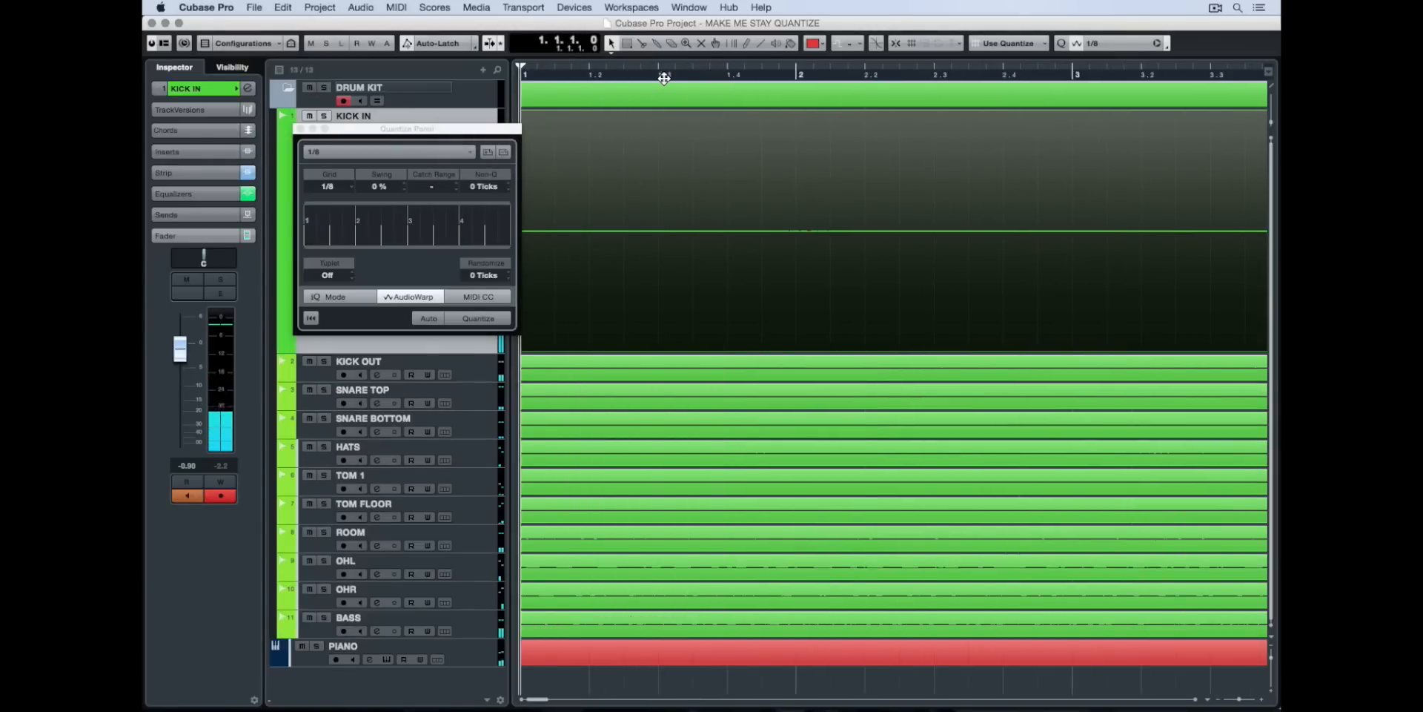
pyautogui.hscroll(15, 771, 194)
pyautogui.hscroll(-7, 771, 195)
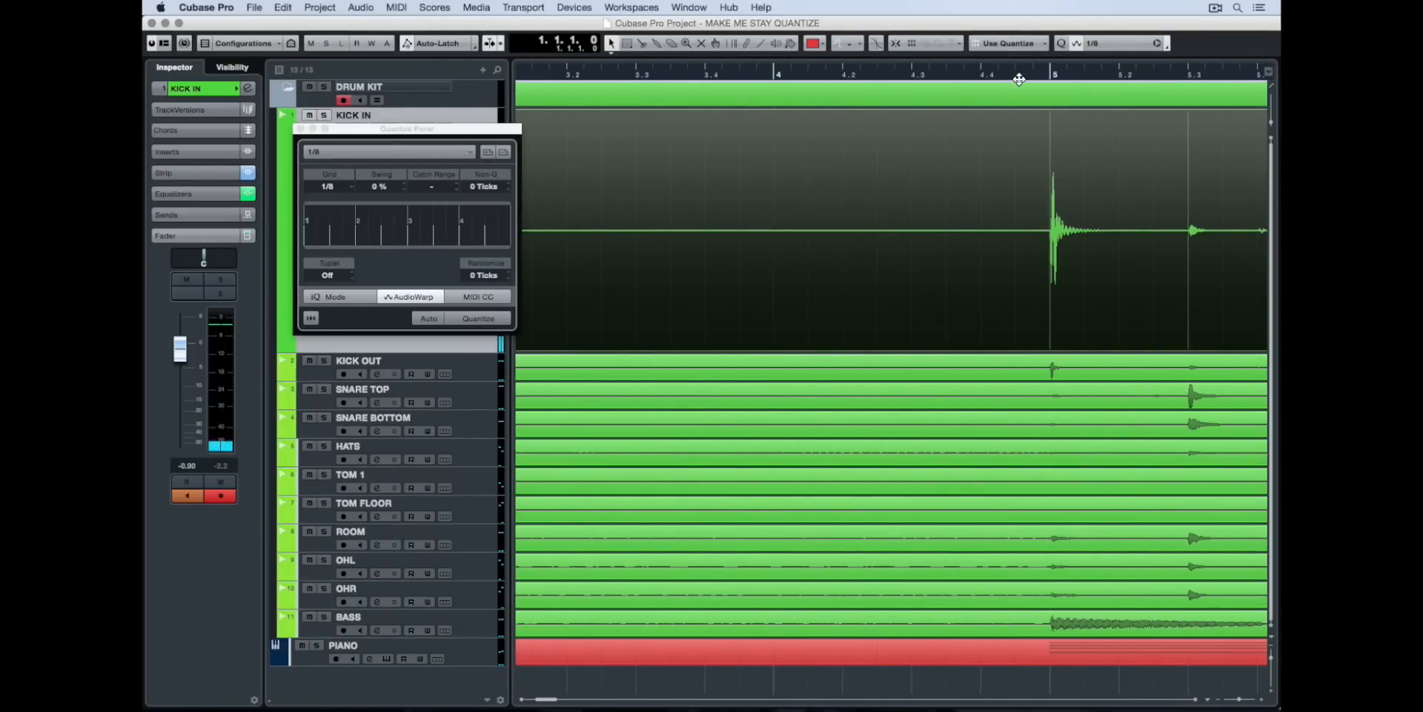
# - Move the Quantize Panel off the KICK IN track and play the 1/8-quantized tracks from just before bar 5 into bar 11
pyautogui.moveTo(401, 133); pyautogui.dragTo(399, 361)
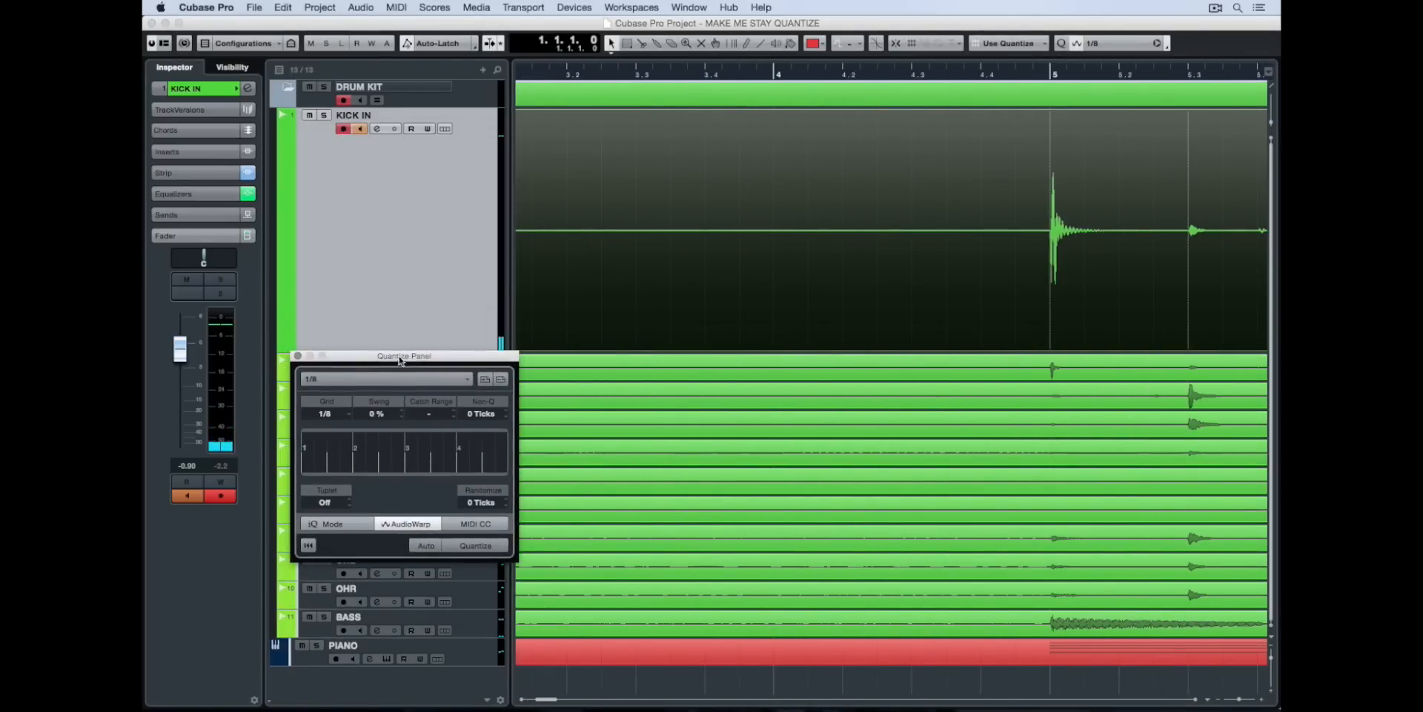
pyautogui.click(449, 197)
pyautogui.click(1041, 74)
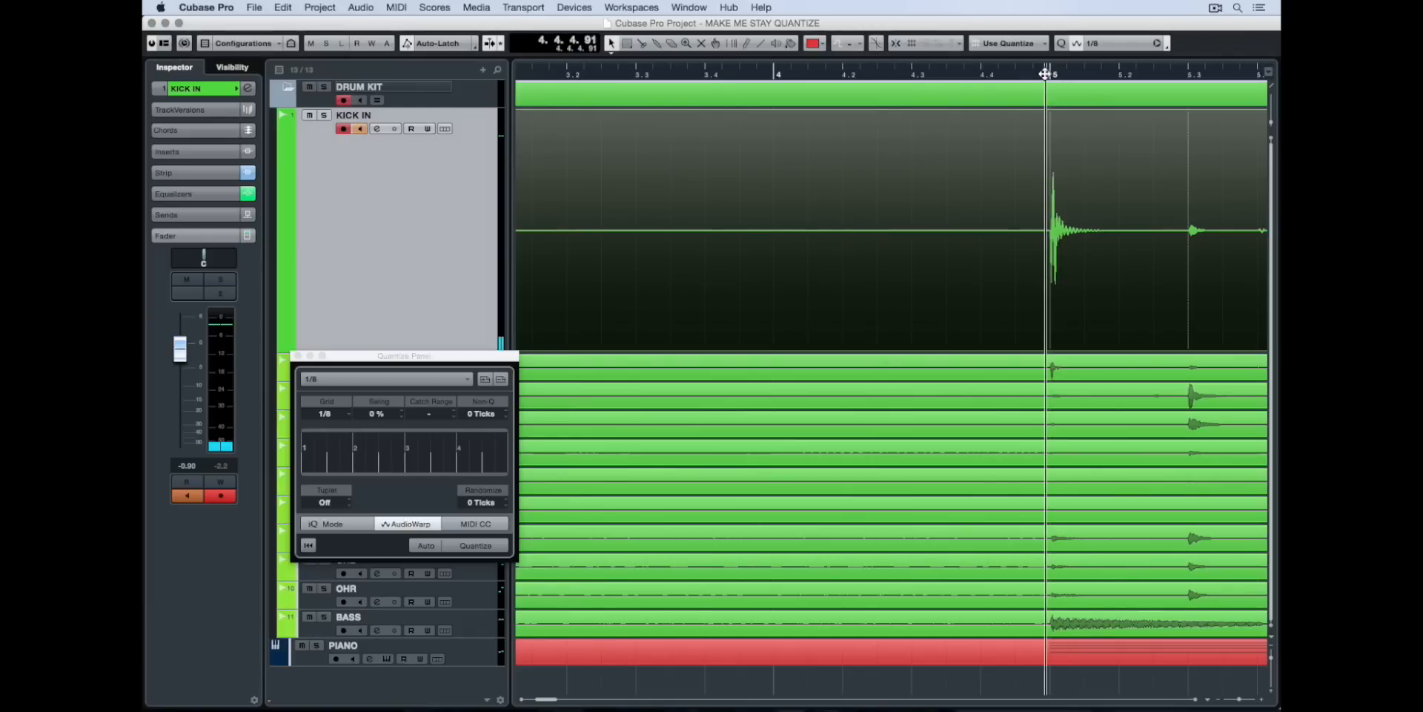
pyautogui.press('space')
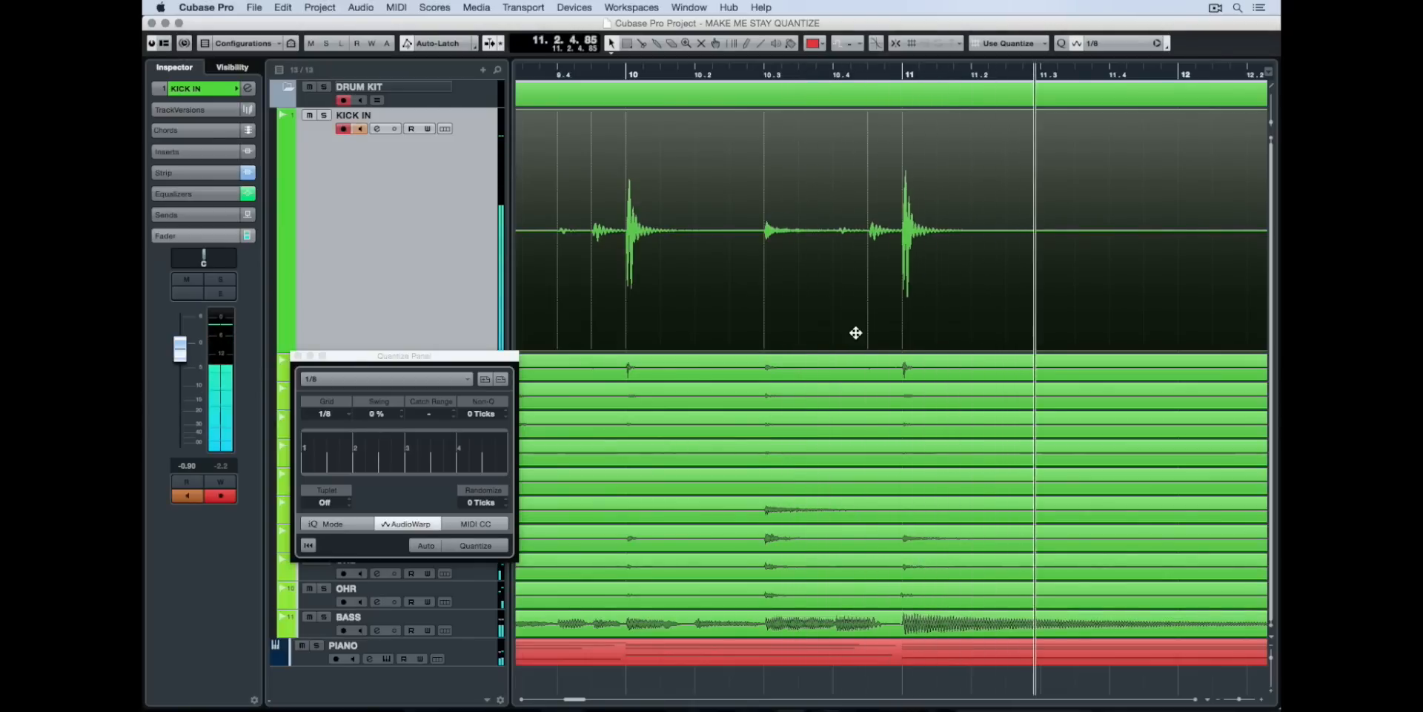
# - Set the quantize grid to 1/16 and quantize first the KICK IN track, then all events with AudioWarp
pyautogui.click(324, 379)
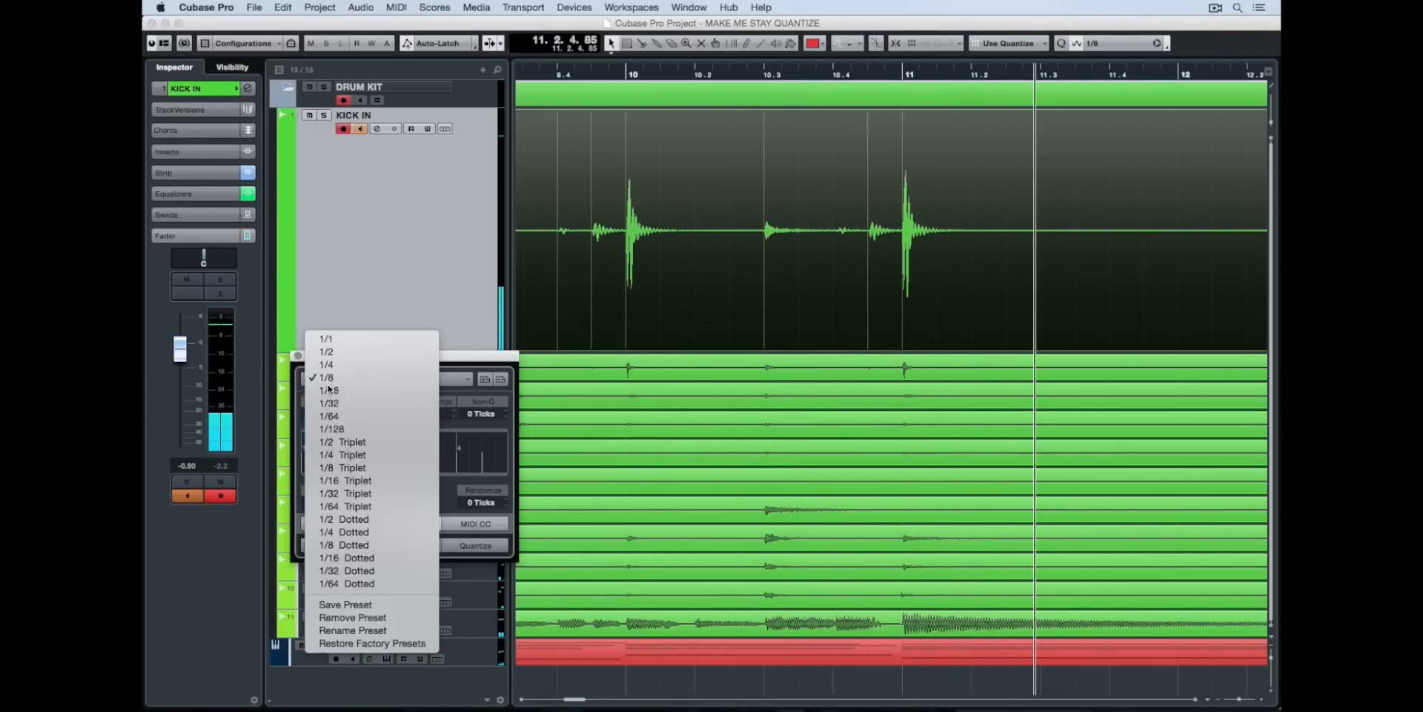
pyautogui.click(329, 390)
pyautogui.click(475, 546)
pyautogui.hscroll(-3, 619, 466)
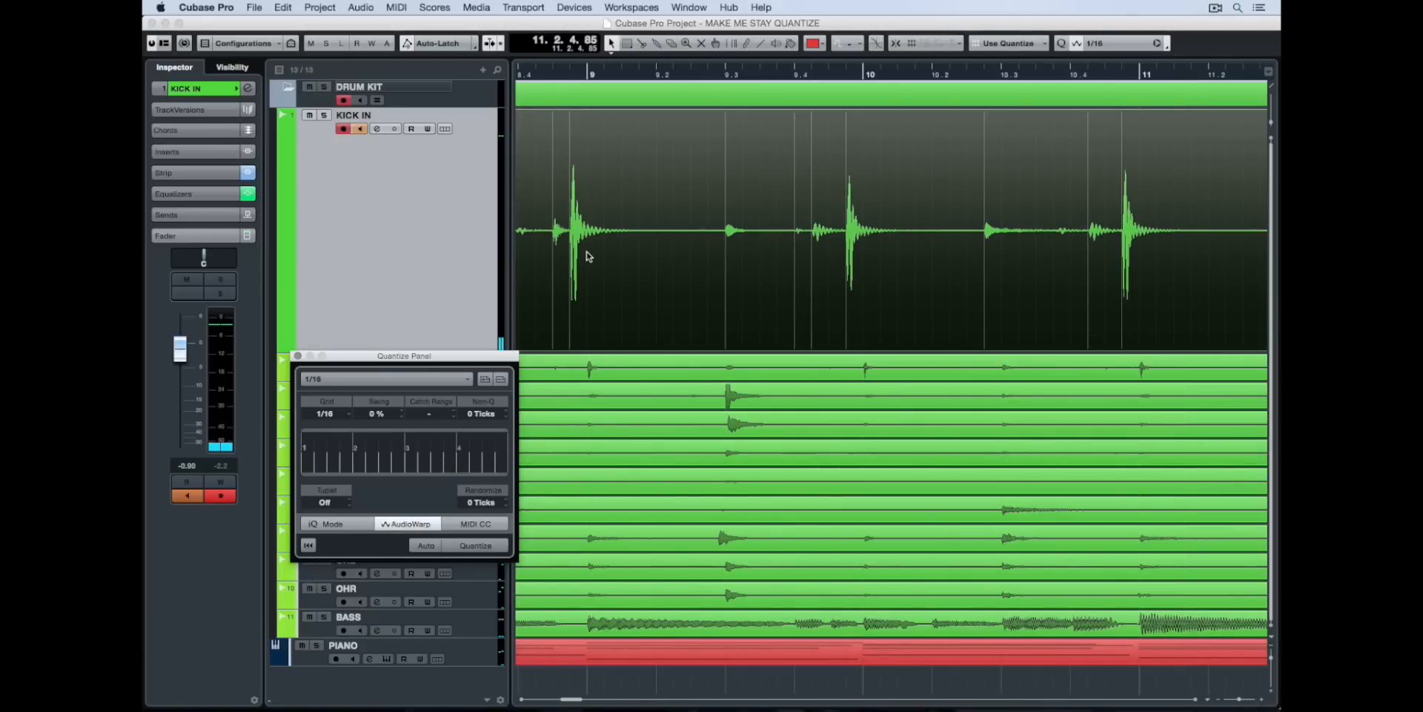
pyautogui.press('super+a')
pyautogui.press('q')
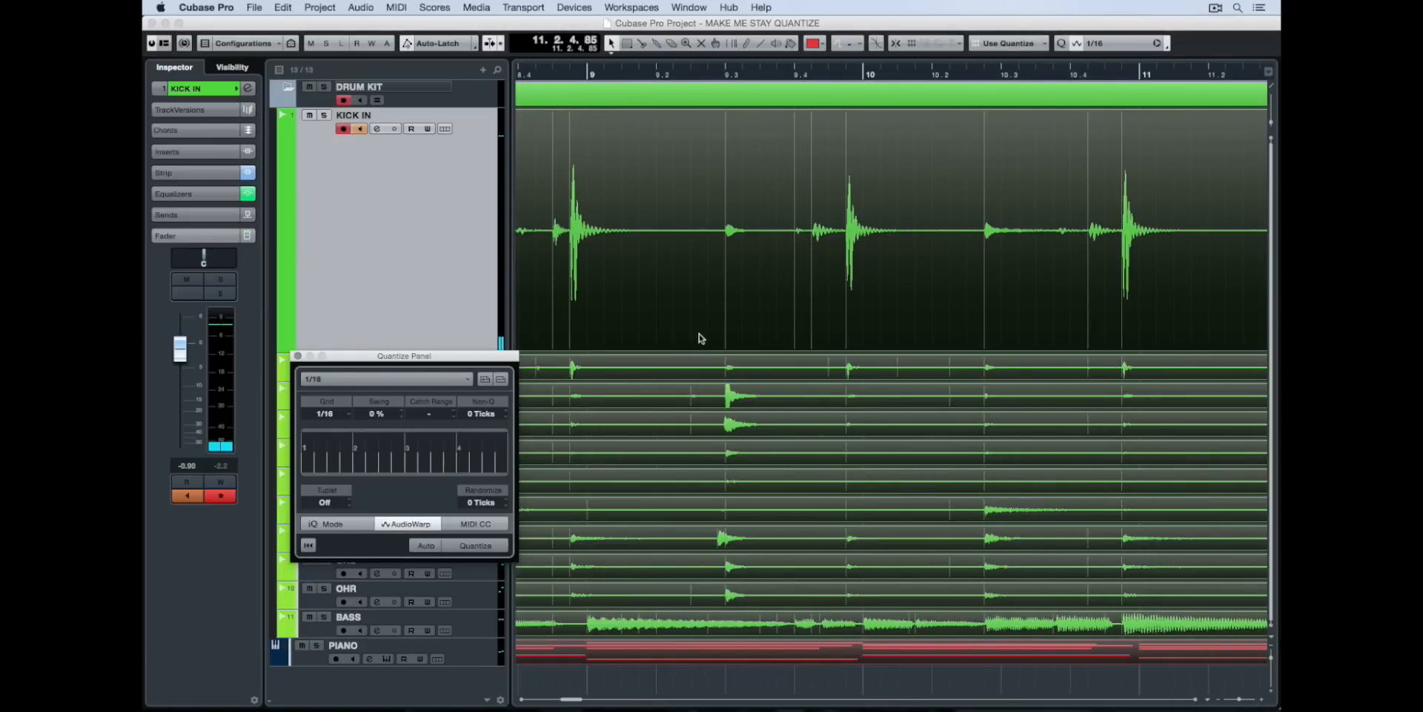
# - Play the 1/16-quantized tracks from an earlier bar into bar 9 to check the kick timing against the grid
pyautogui.hscroll(-8, 559, 78)
pyautogui.click(614, 73)
pyautogui.press('space')
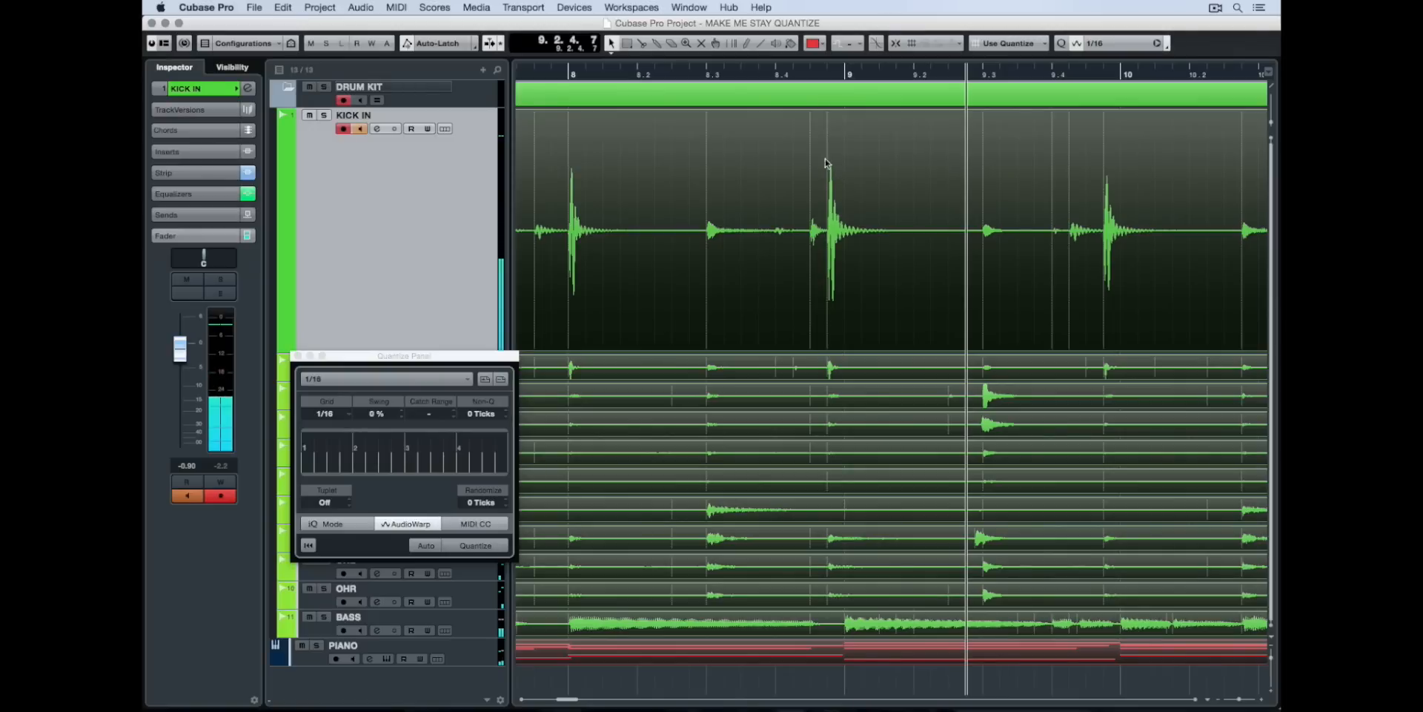
# - Requantize all selected events to the 1/8 grid and play them from just before bar 8 into bar 9
pyautogui.click(390, 379)
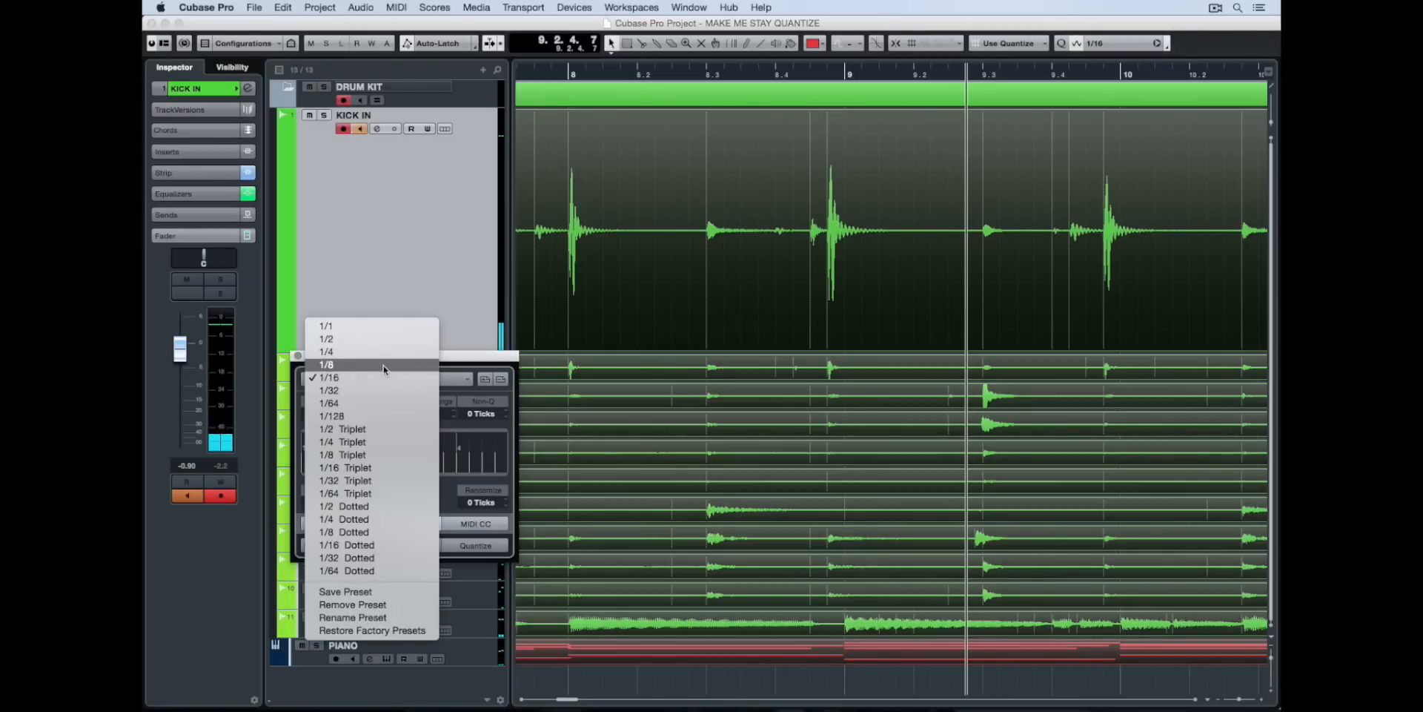
pyautogui.click(484, 530)
pyautogui.click(476, 545)
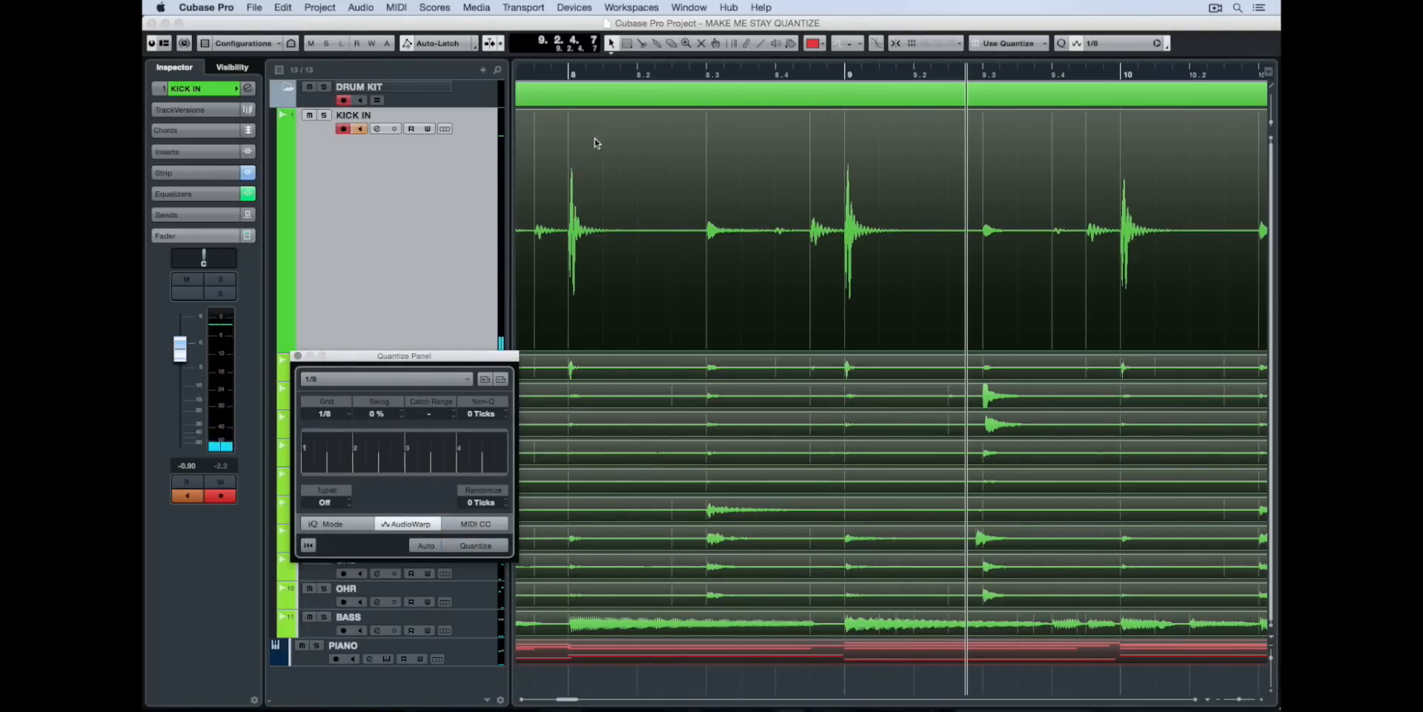
pyautogui.click(555, 77)
pyautogui.press('space')
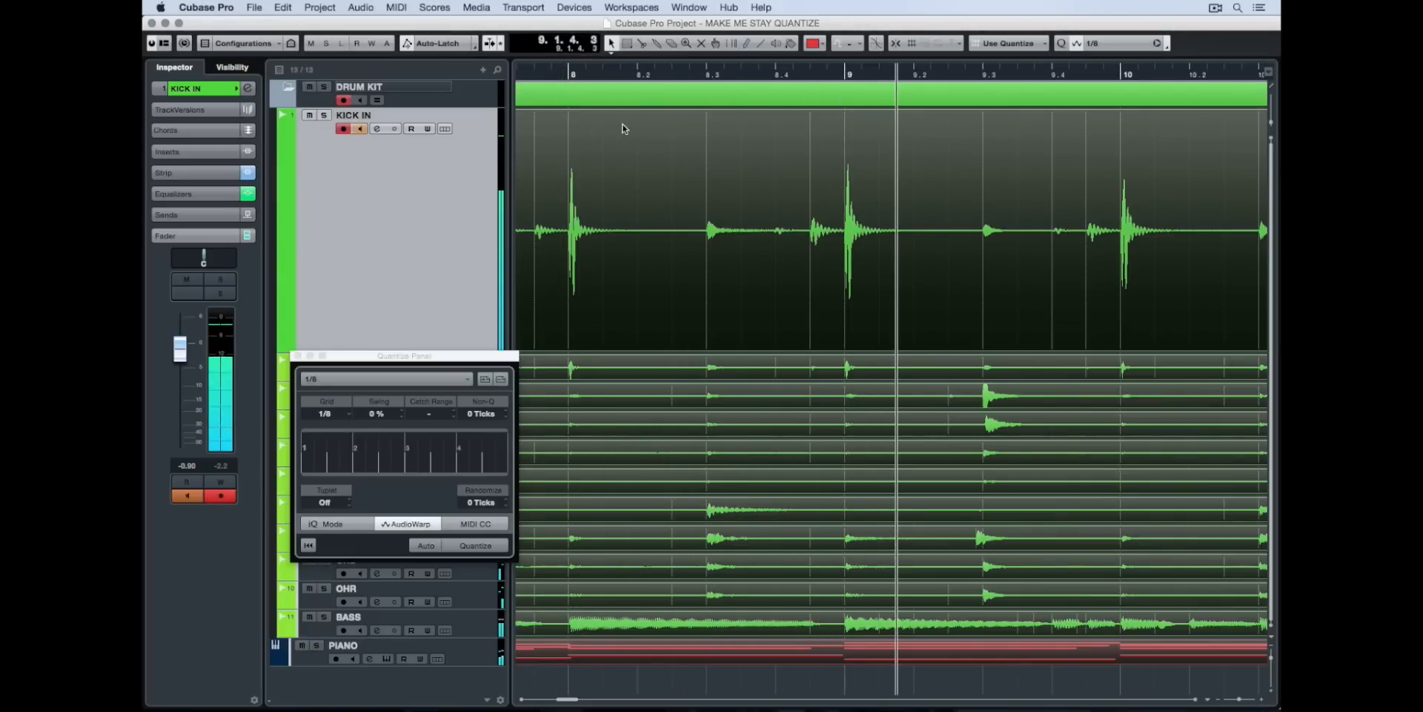
# - Play the requantized tracks from between beats 10.2 and 10.3 into bar 11 to check the kick hits
pyautogui.hscroll(10, 672, 238)
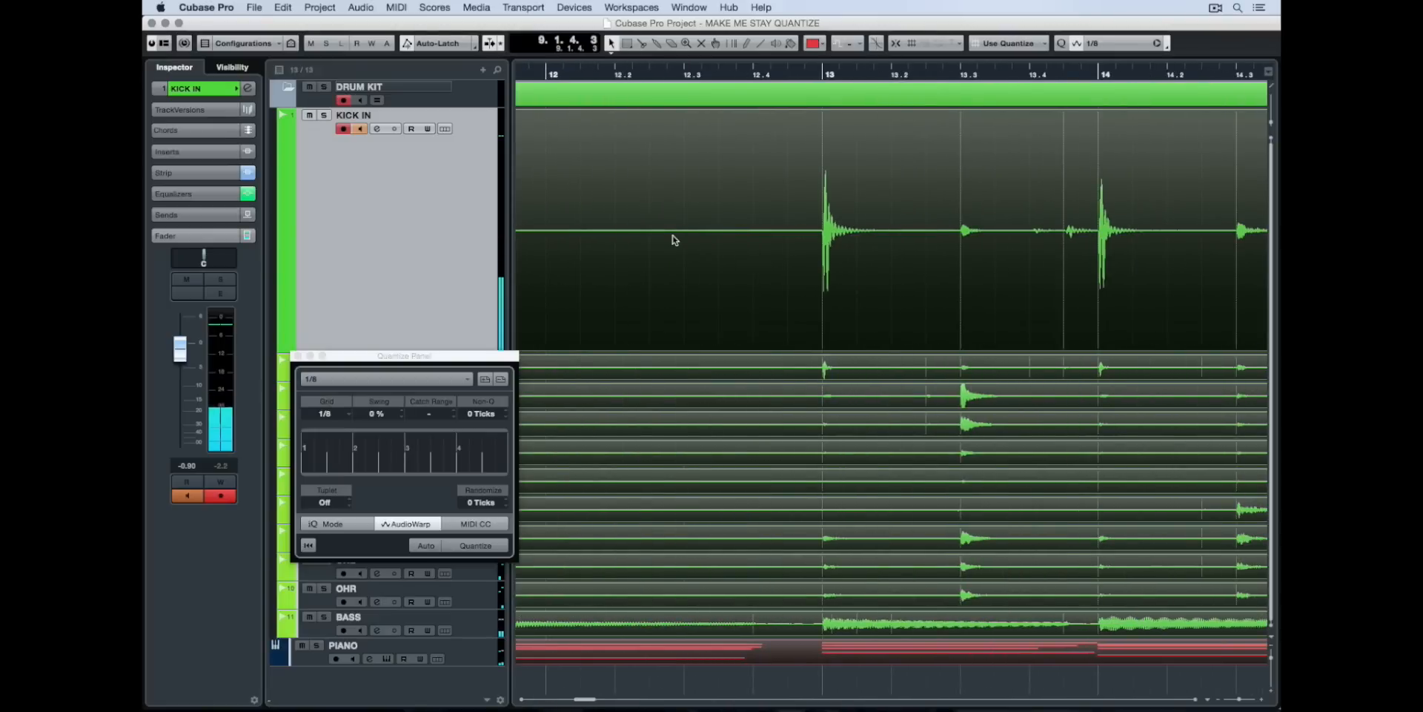
pyautogui.hscroll(-5, 672, 238)
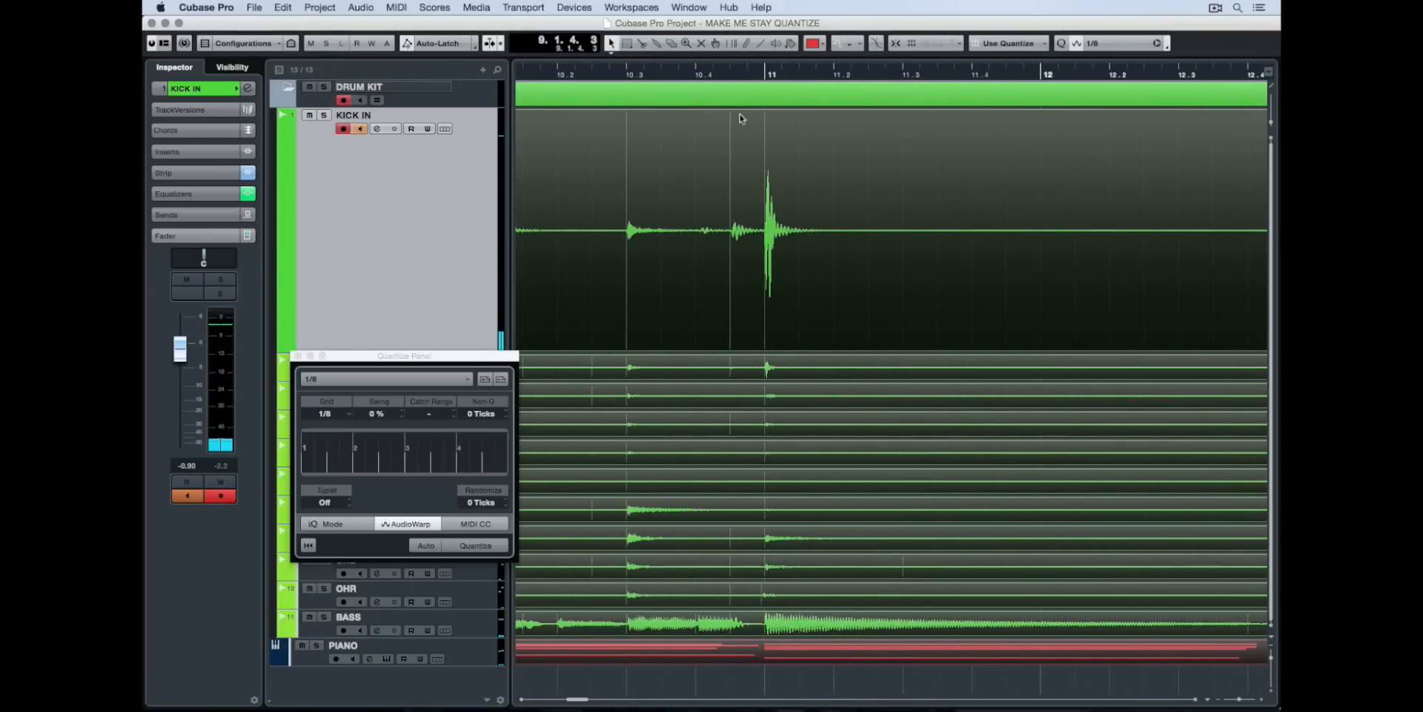
pyautogui.click(758, 69)
pyautogui.click(588, 74)
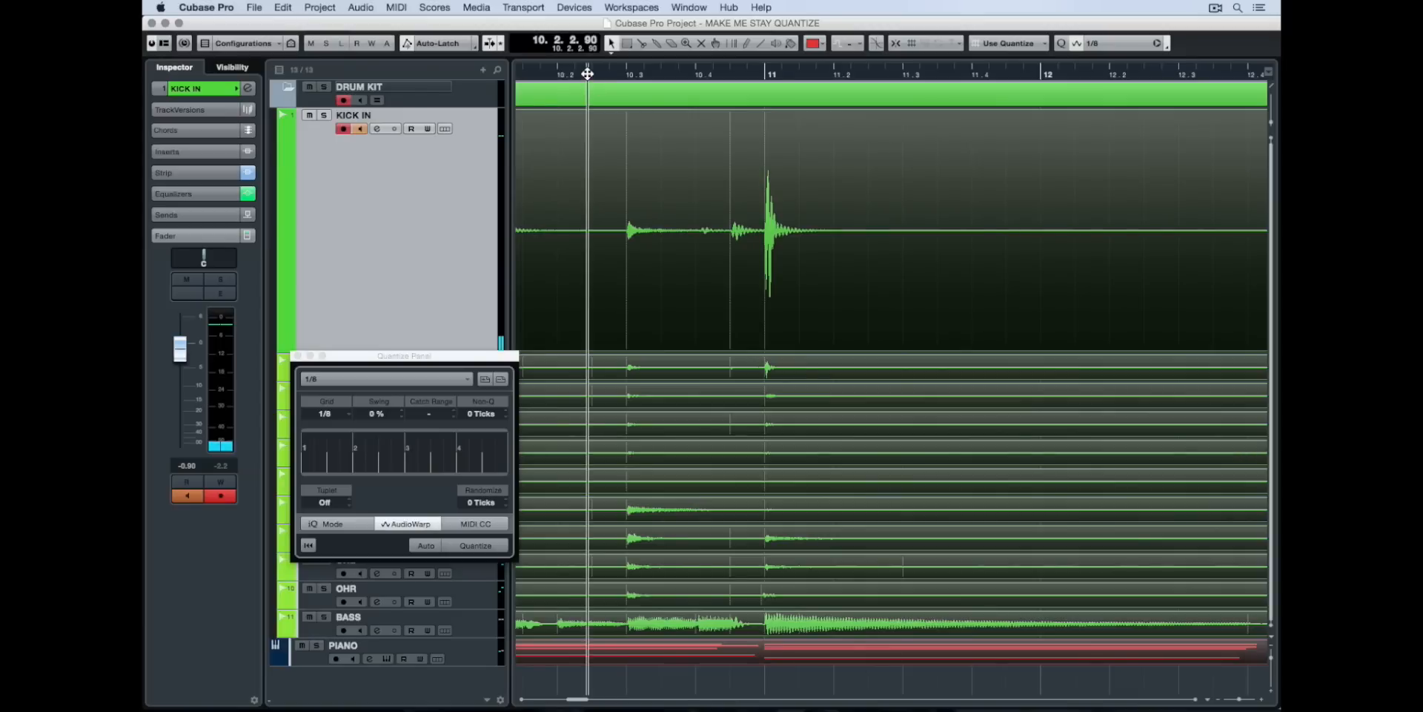
pyautogui.press('space')
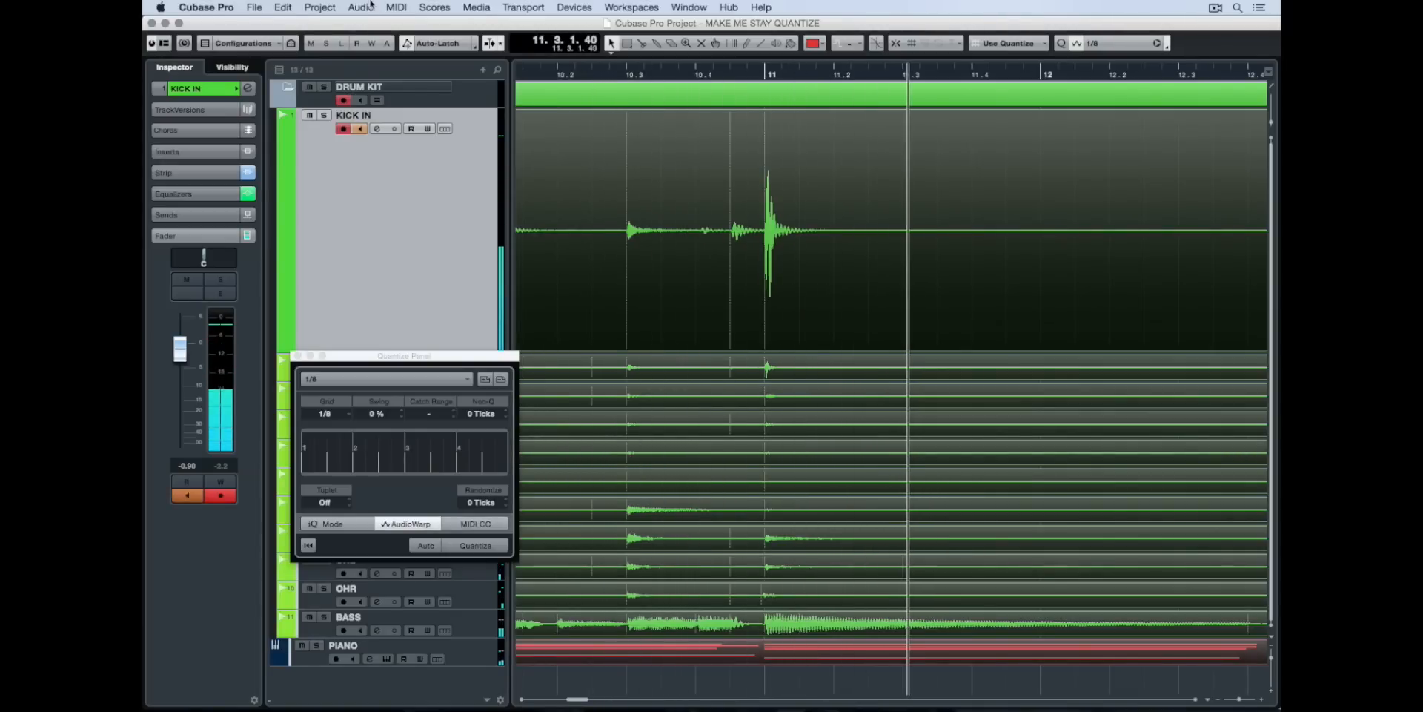
# - Revert all four Quantize operations through the Edit History and close it
pyautogui.click(295, 7)
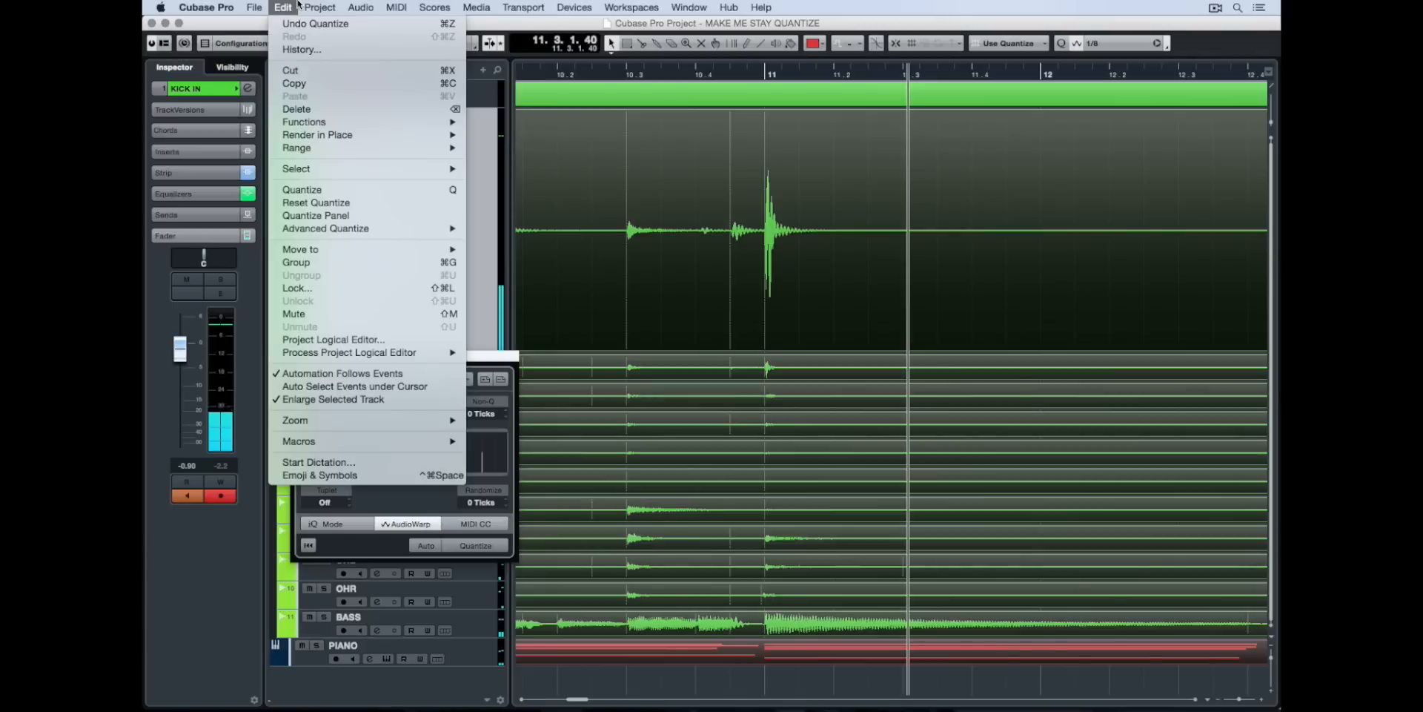
pyautogui.click(301, 49)
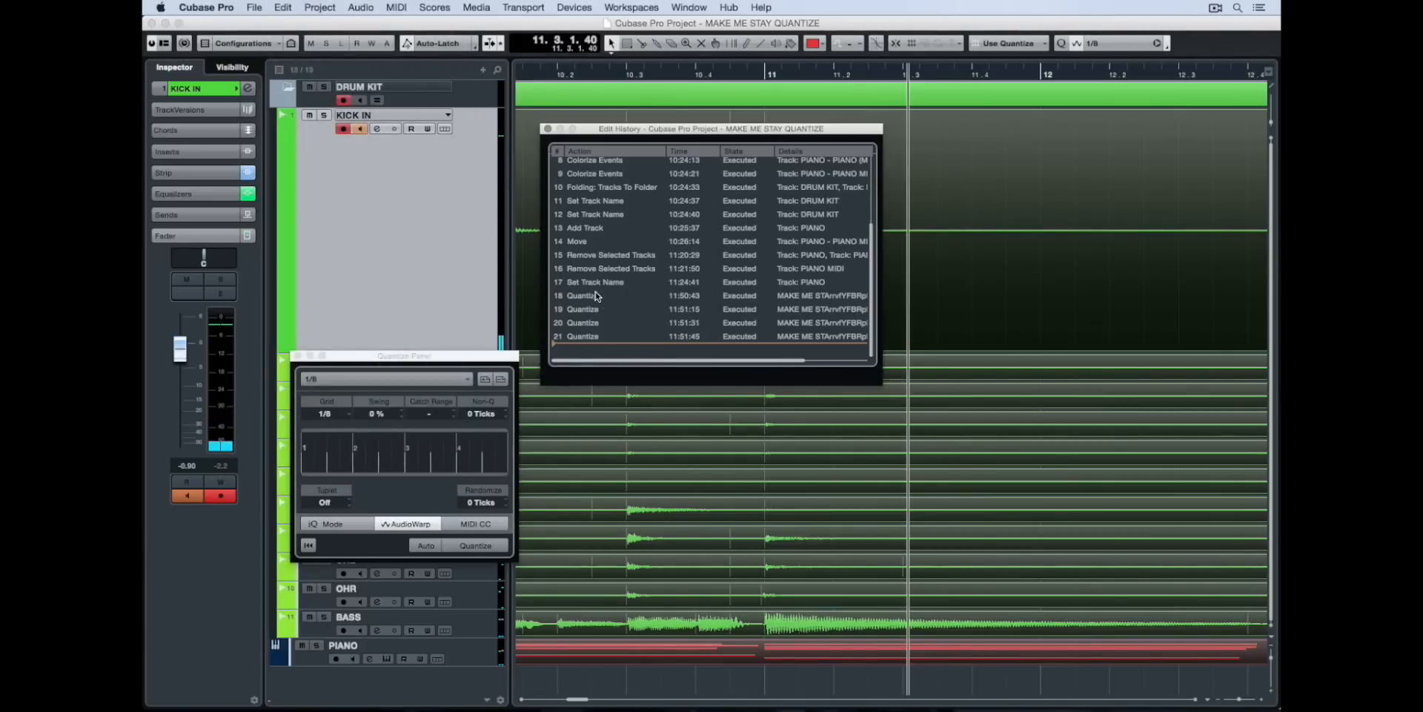
pyautogui.click(596, 296)
pyautogui.click(548, 129)
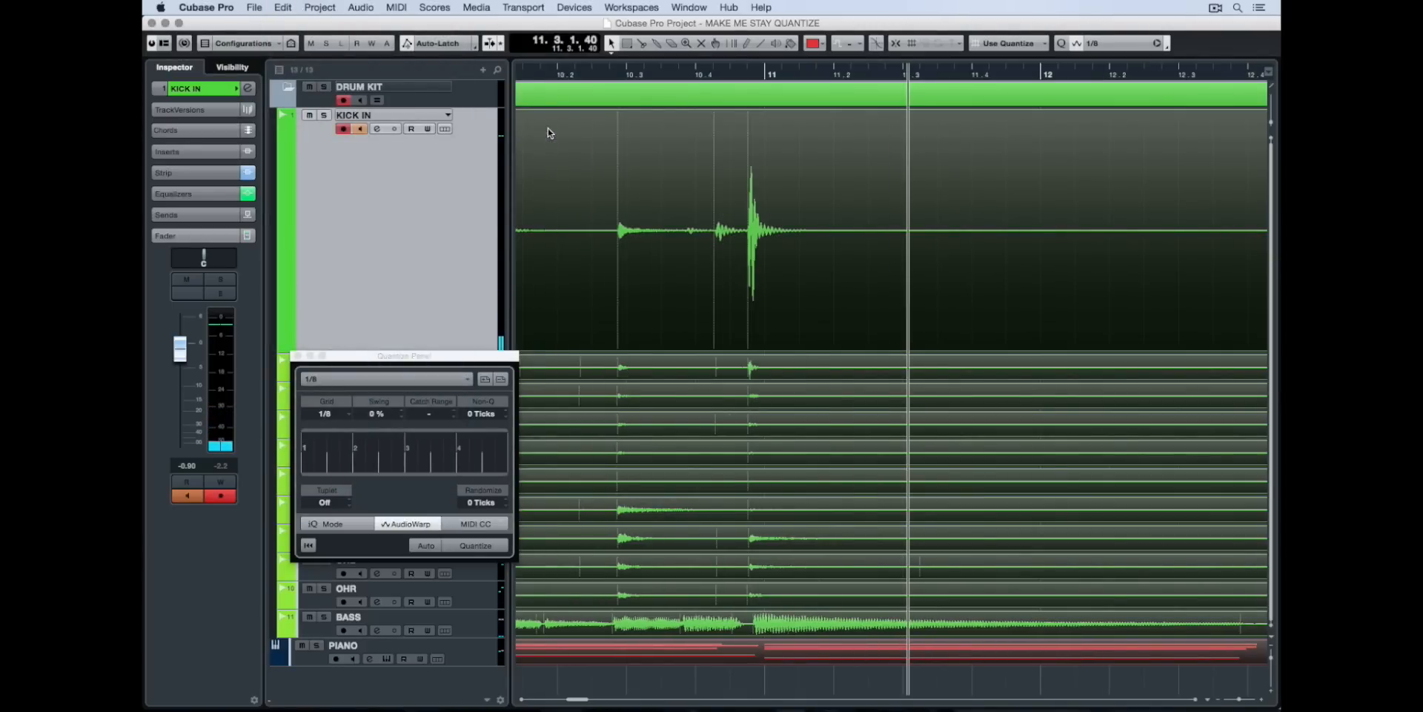
# - Play the unquantized tracks from just before bar 5 into bar 6 to hear the original timing
pyautogui.hscroll(-10, 642, 342)
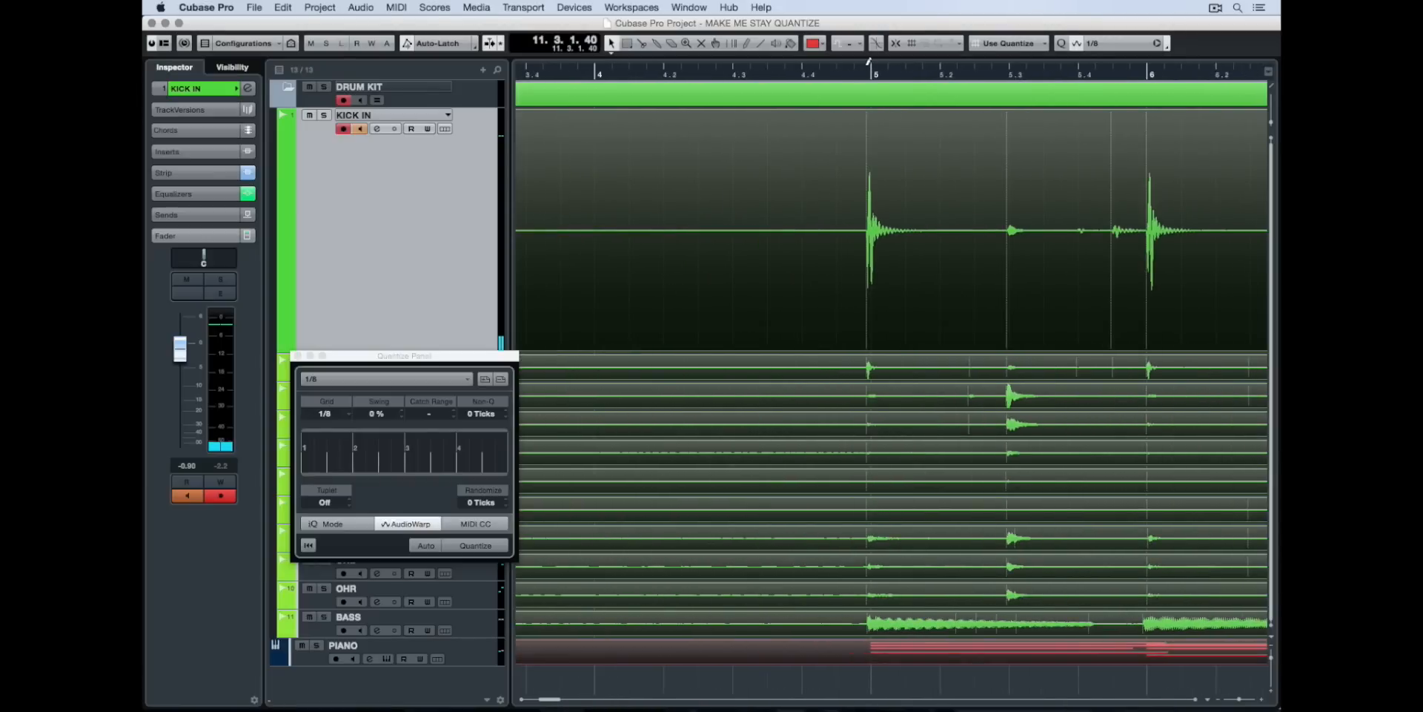
pyautogui.click(839, 74)
pyautogui.press('space')
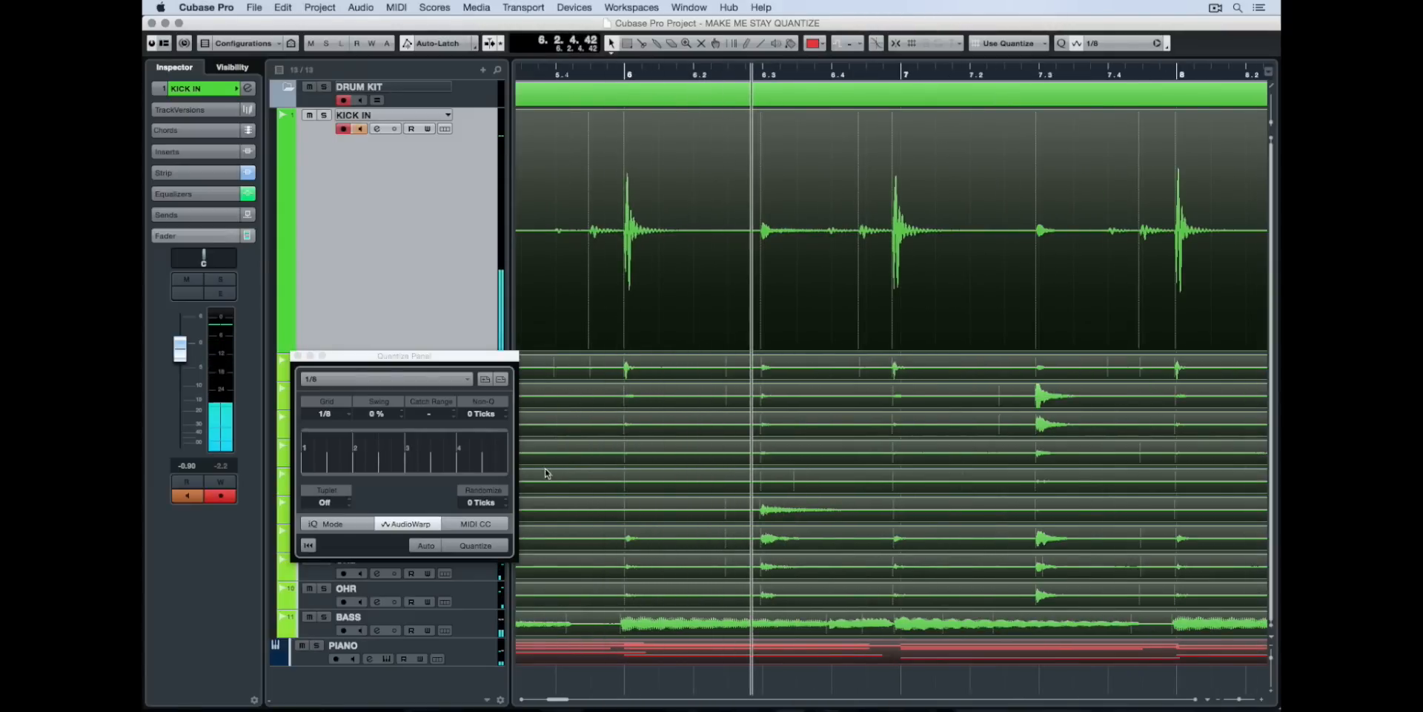
# - Enable iQ Mode at 21 % for the 1/8 AudioWarp grid and quantize the selected events
pyautogui.click(339, 526)
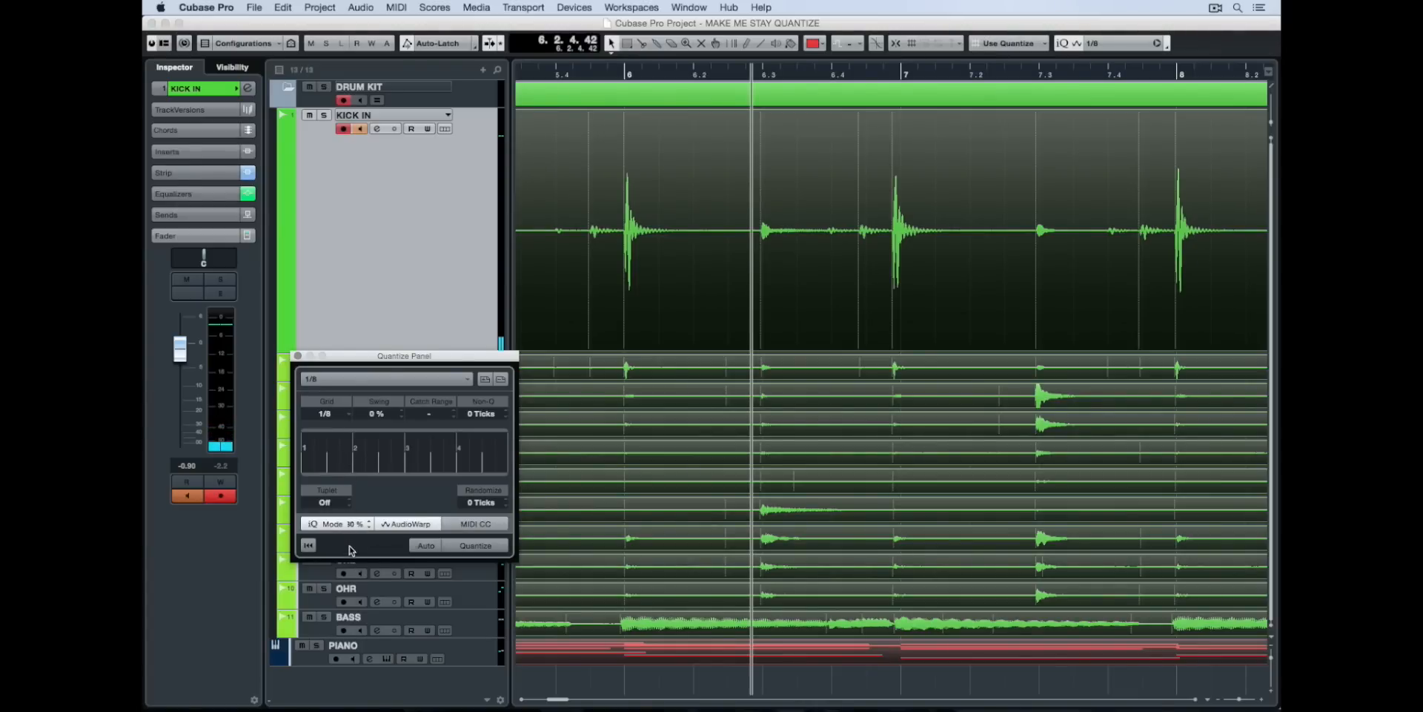
pyautogui.hscroll(8, 587, 452)
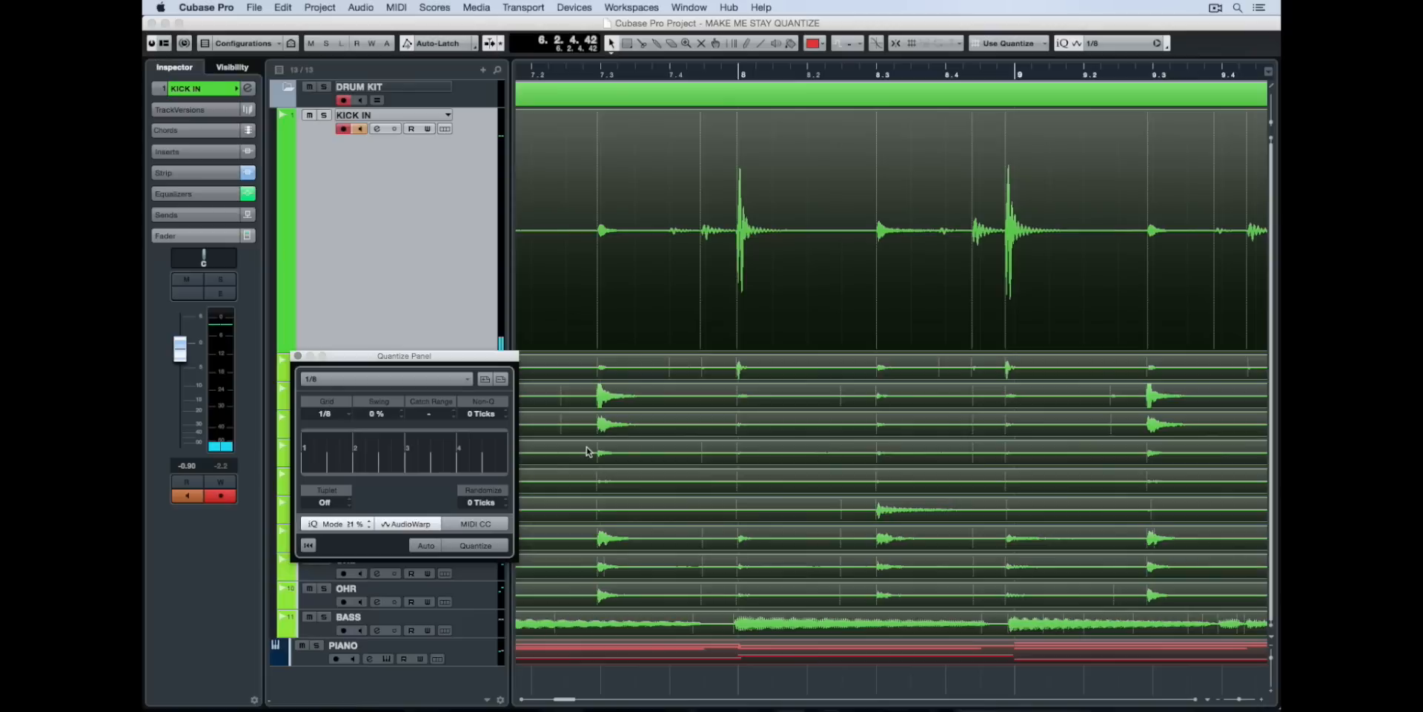
pyautogui.hscroll(-9, 586, 451)
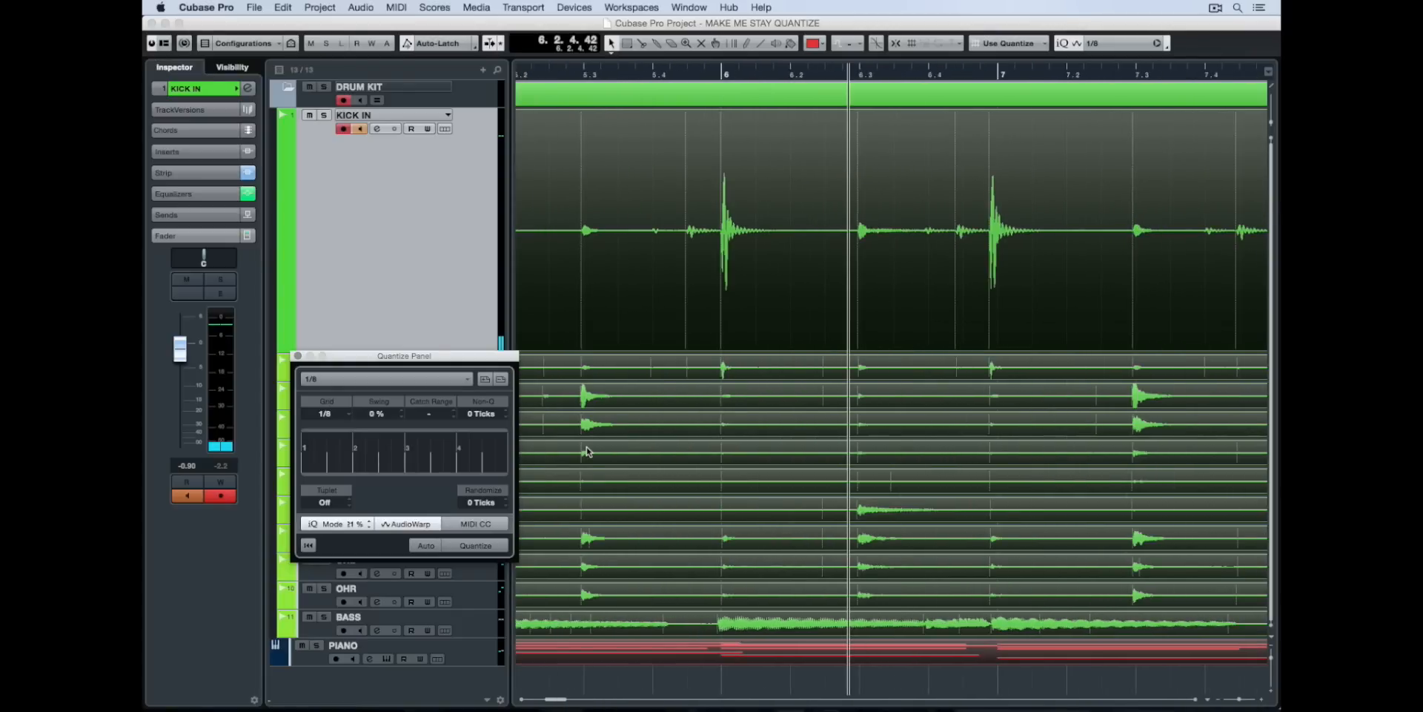
pyautogui.hscroll(-8, 586, 452)
pyautogui.hscroll(5, 586, 451)
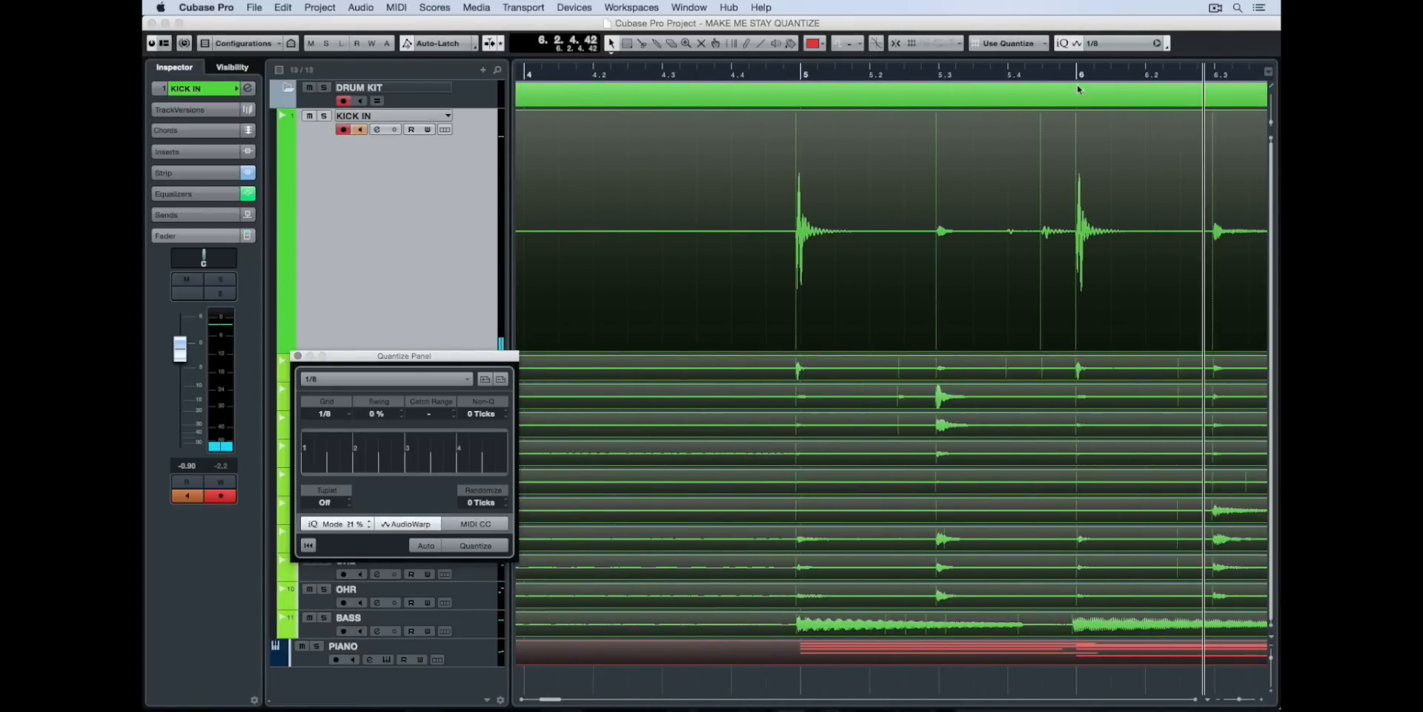
pyautogui.click(473, 547)
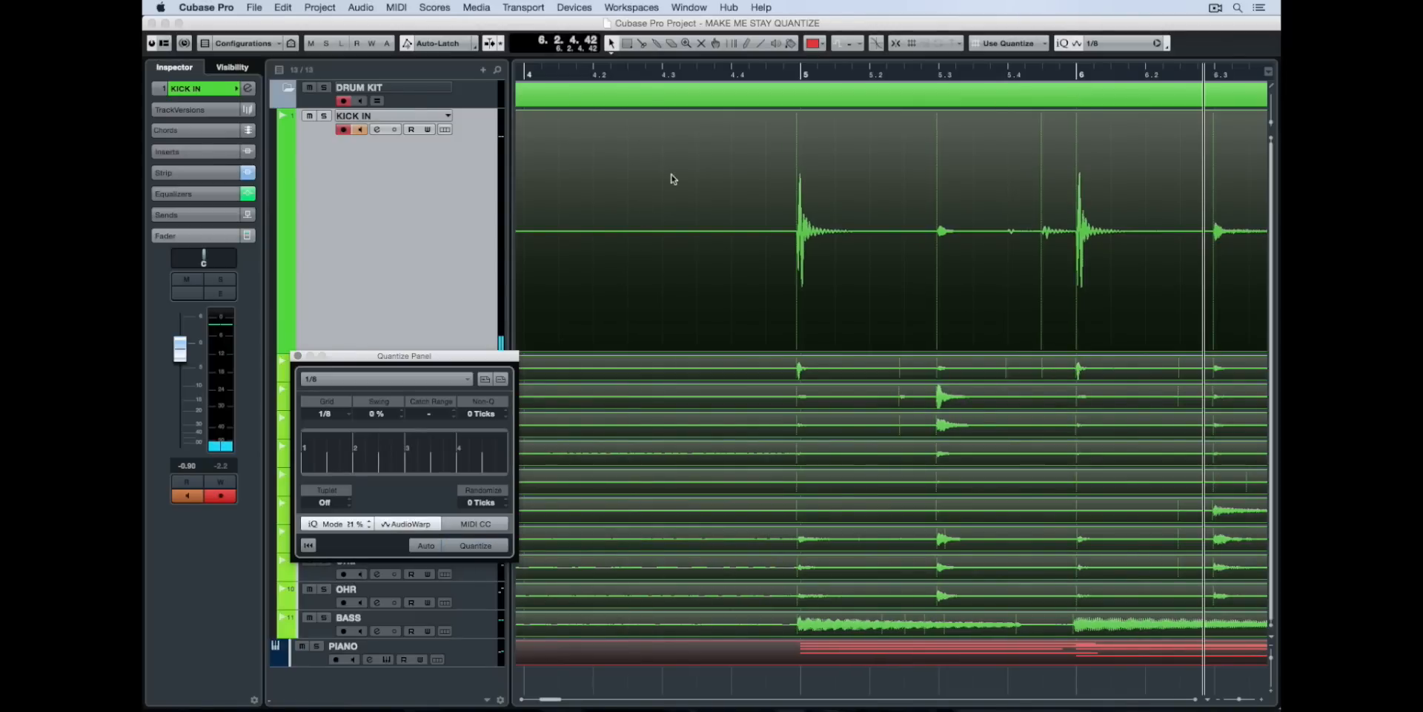
# - Set the cursor to the start of bar 5 and requantize the events with changed iQ strengths, pulling the kick onto the grid
pyautogui.moveTo(802, 70); pyautogui.dragTo(802, 121)
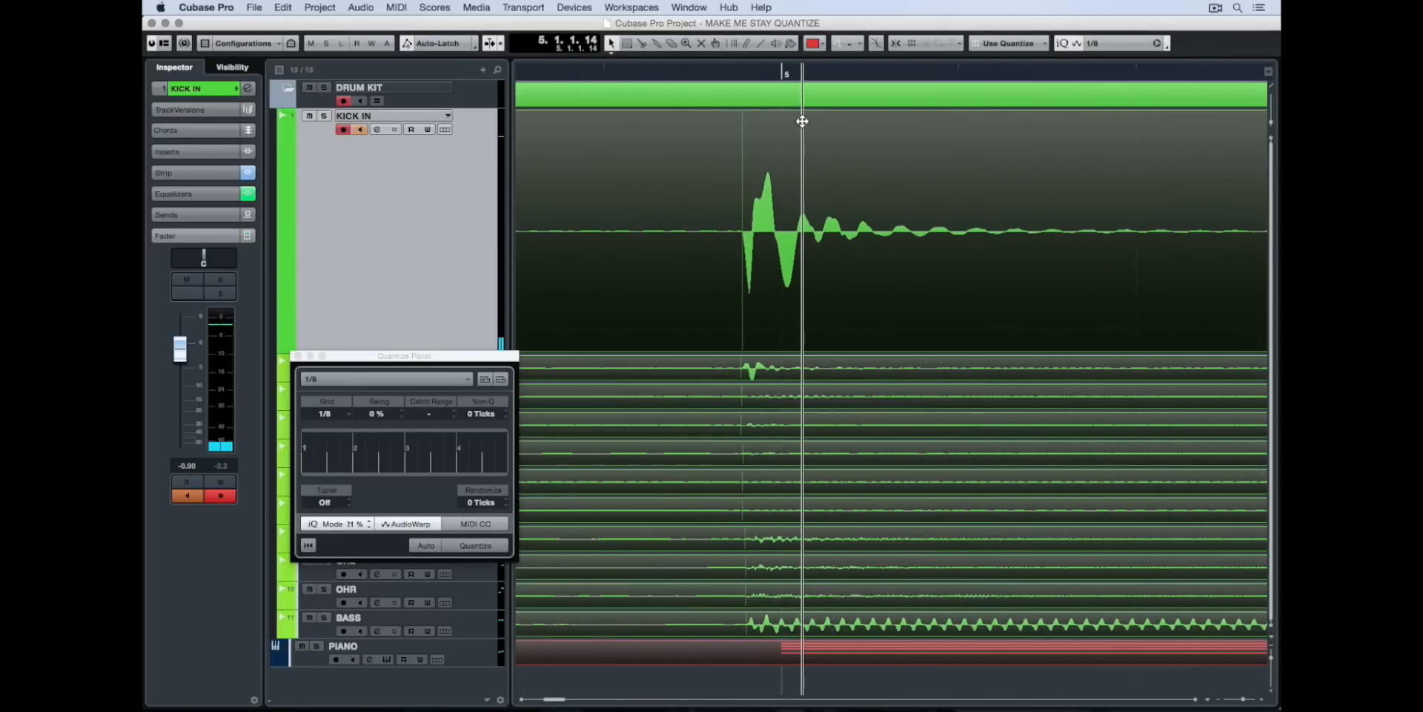
pyautogui.click(784, 73)
pyautogui.click(352, 525)
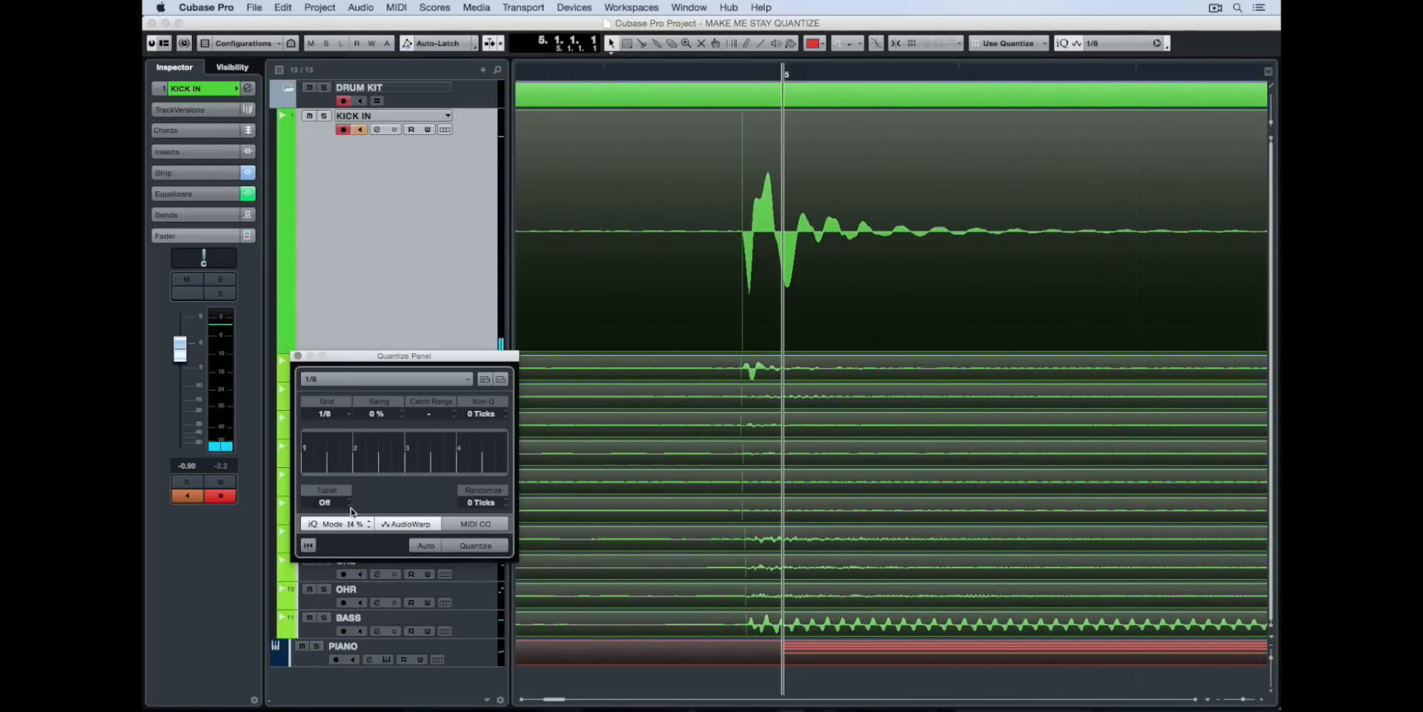
pyautogui.click(476, 545)
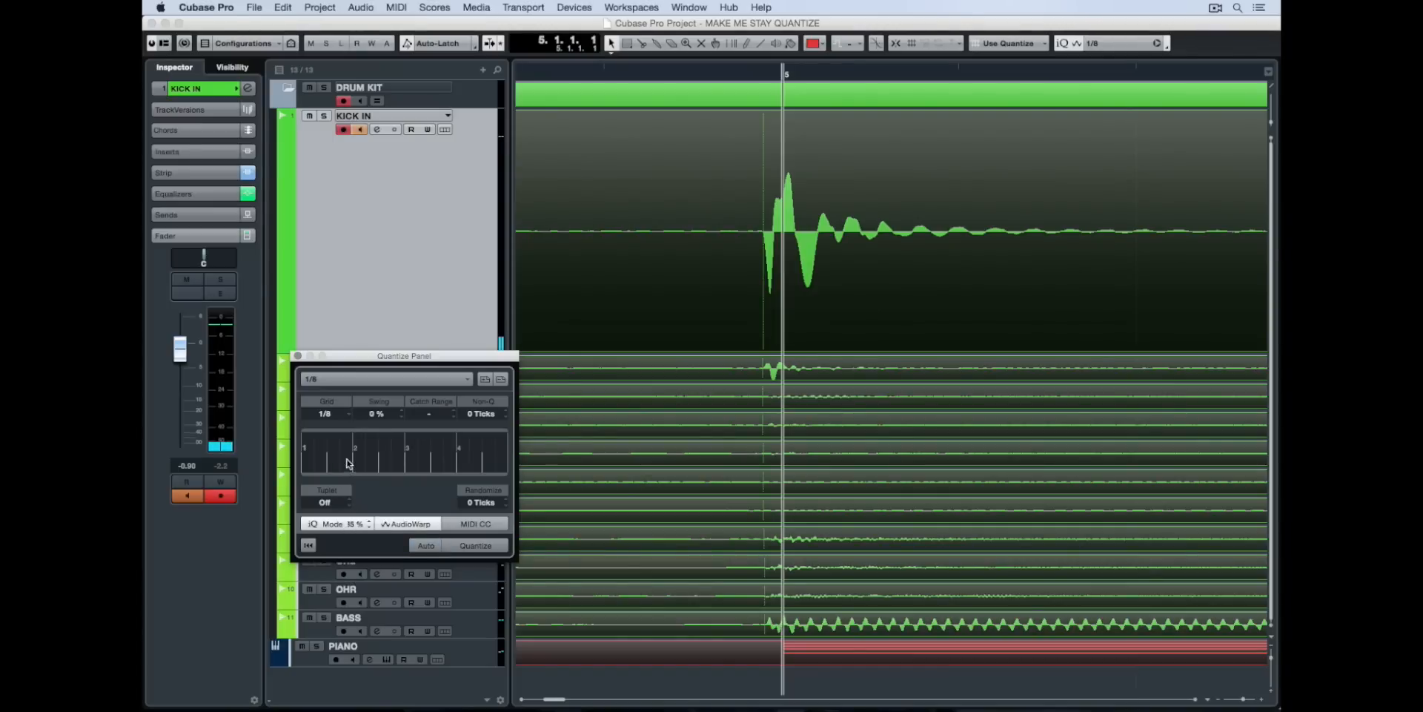
pyautogui.click(464, 547)
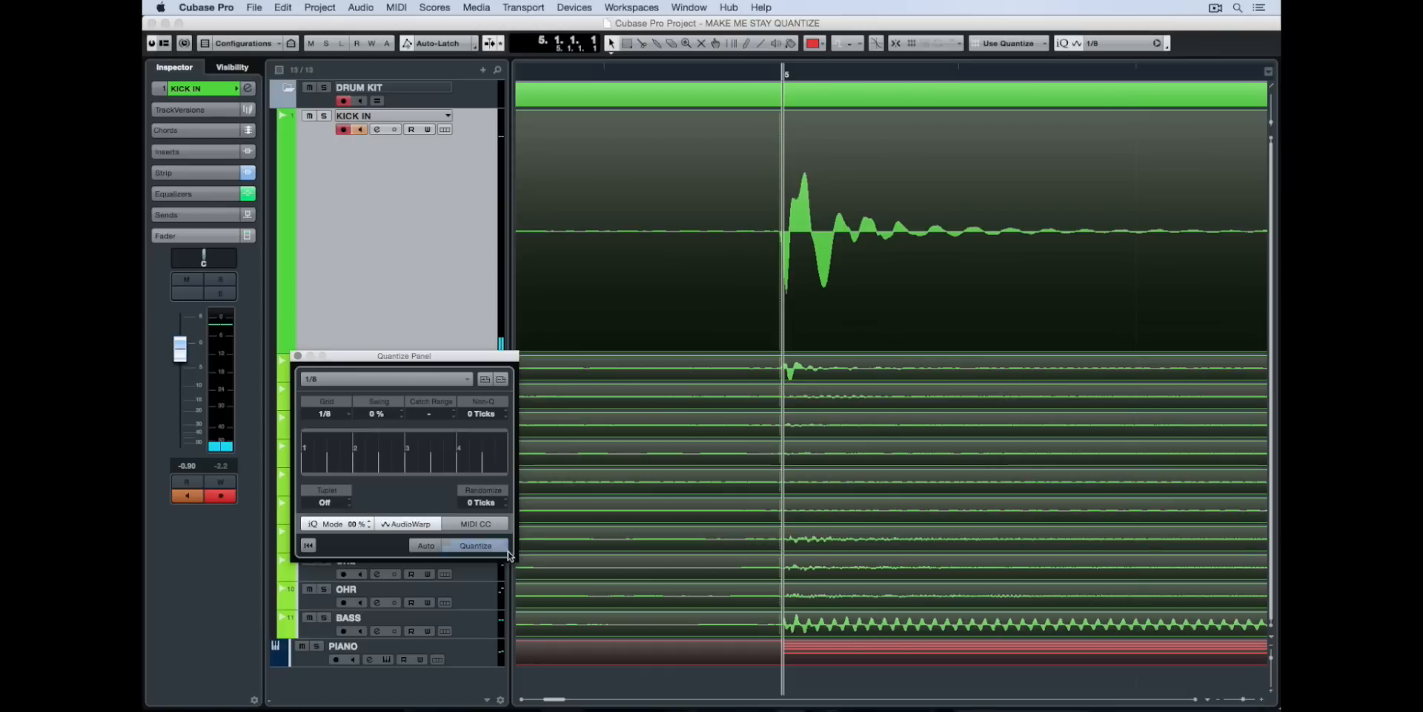
pyautogui.click(475, 546)
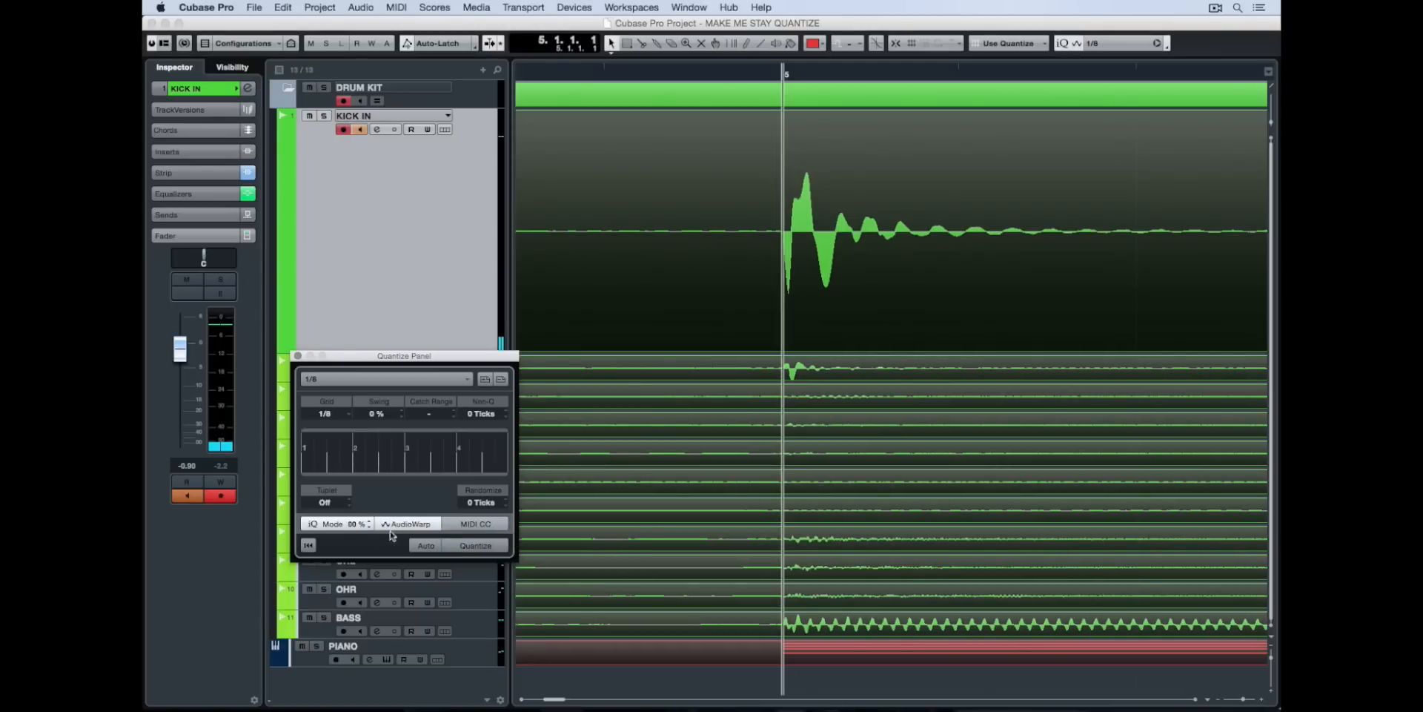
# - Turn off iQ Mode and try a different Non-Q value for the 1/8 quantize settings
pyautogui.click(327, 524)
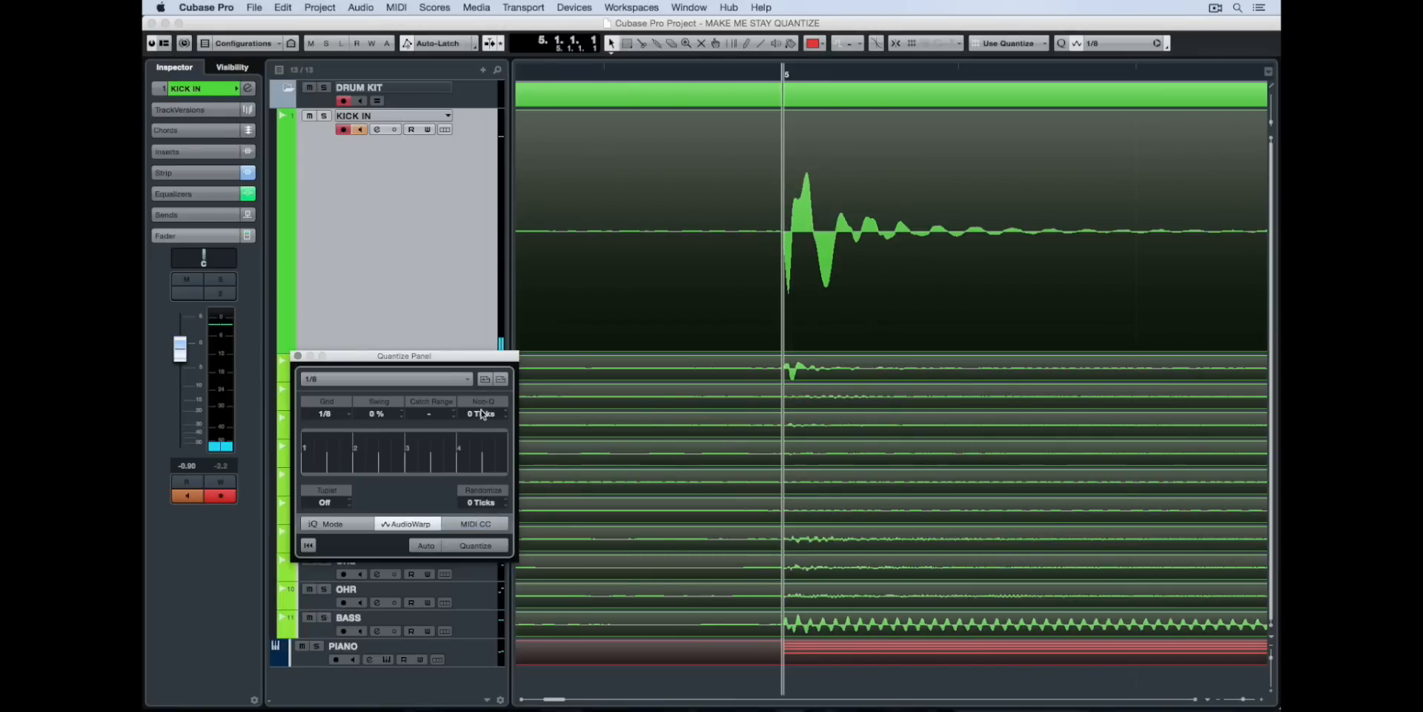
pyautogui.moveTo(482, 413); pyautogui.dragTo(476, 345)
pyautogui.click(296, 357)
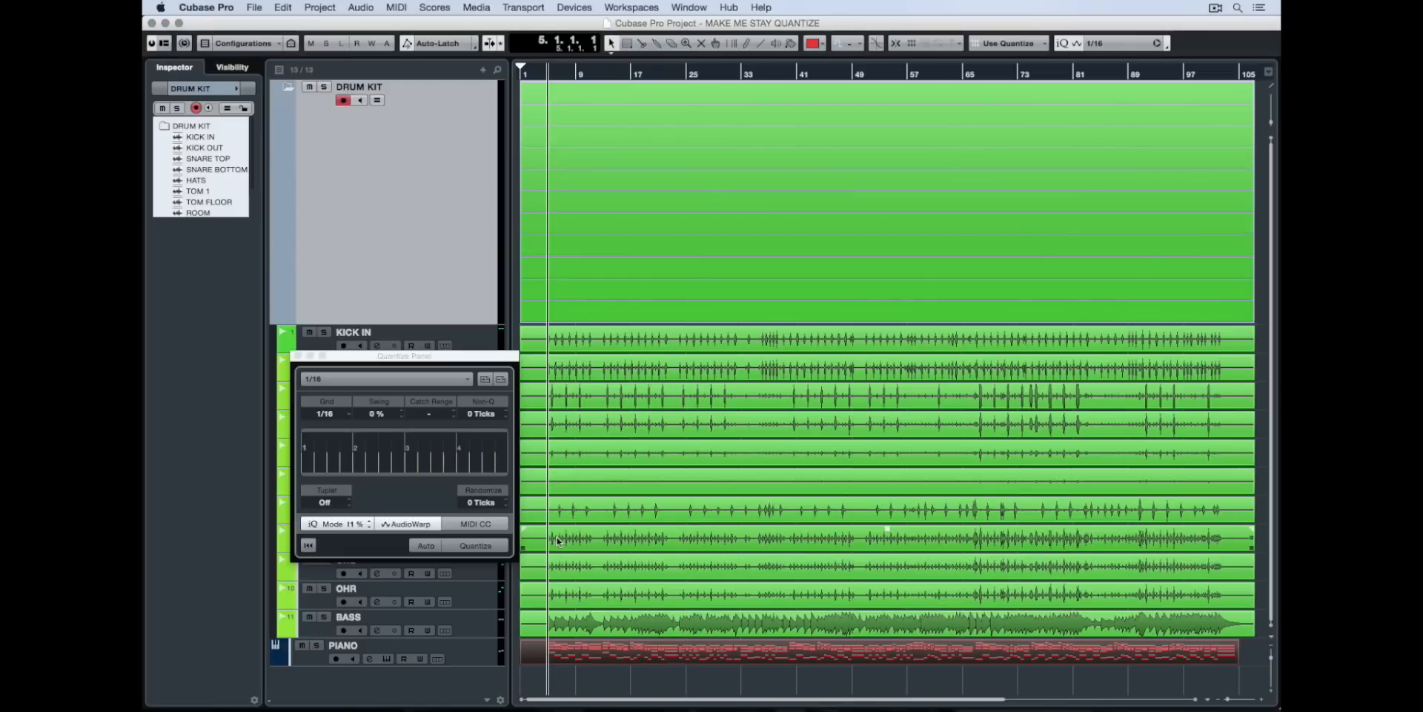
# - Select the bass event and play the tracks from bar 5 into bar 7 to check its timing
pyautogui.click(473, 625)
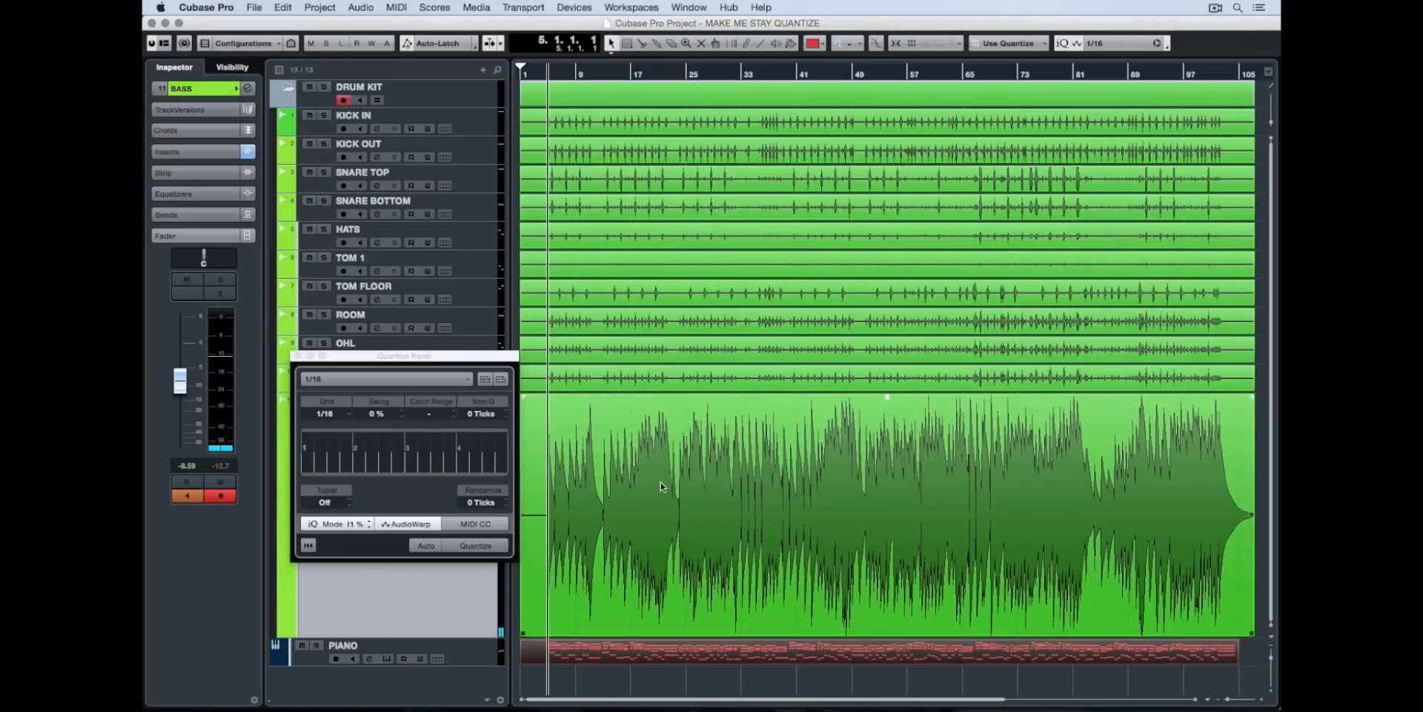
pyautogui.click(662, 487)
pyautogui.press('h')
pyautogui.press('h')
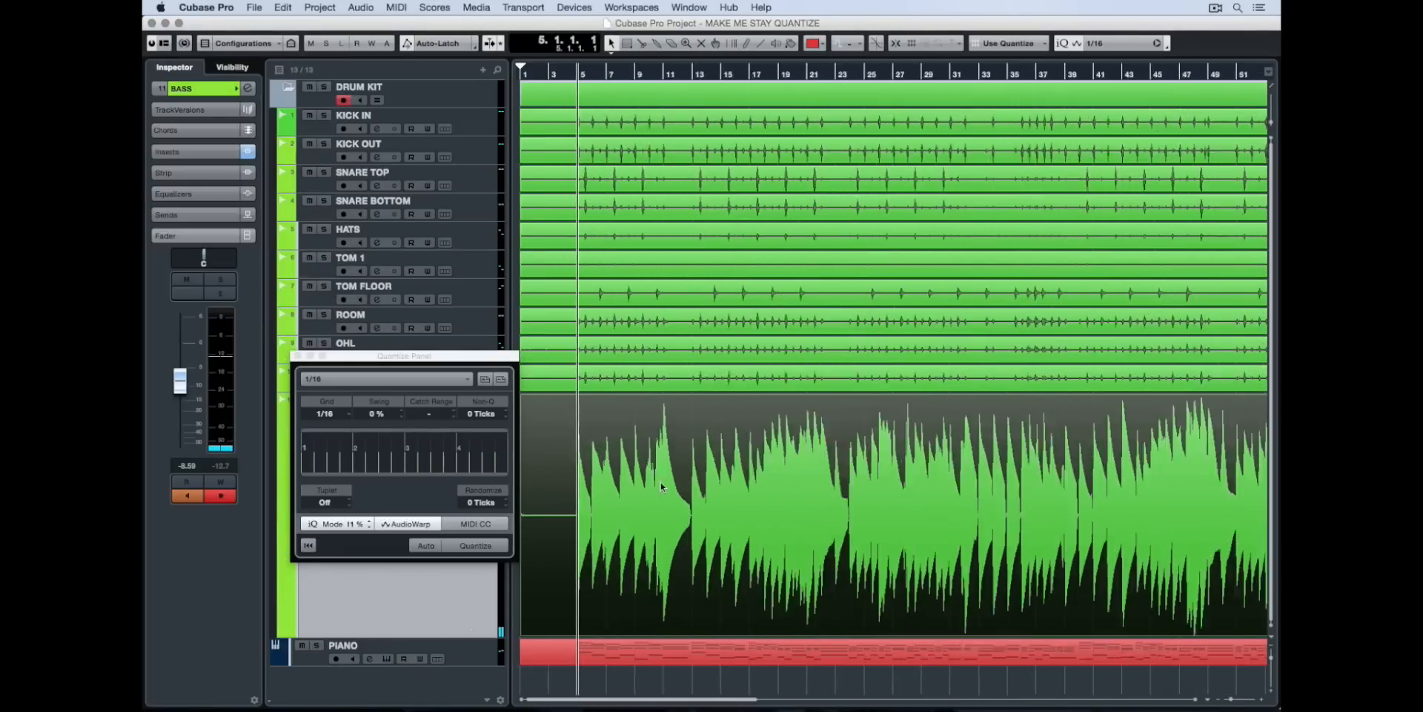
pyautogui.press('h')
pyautogui.press('h')
pyautogui.press('h')
pyautogui.press('h')
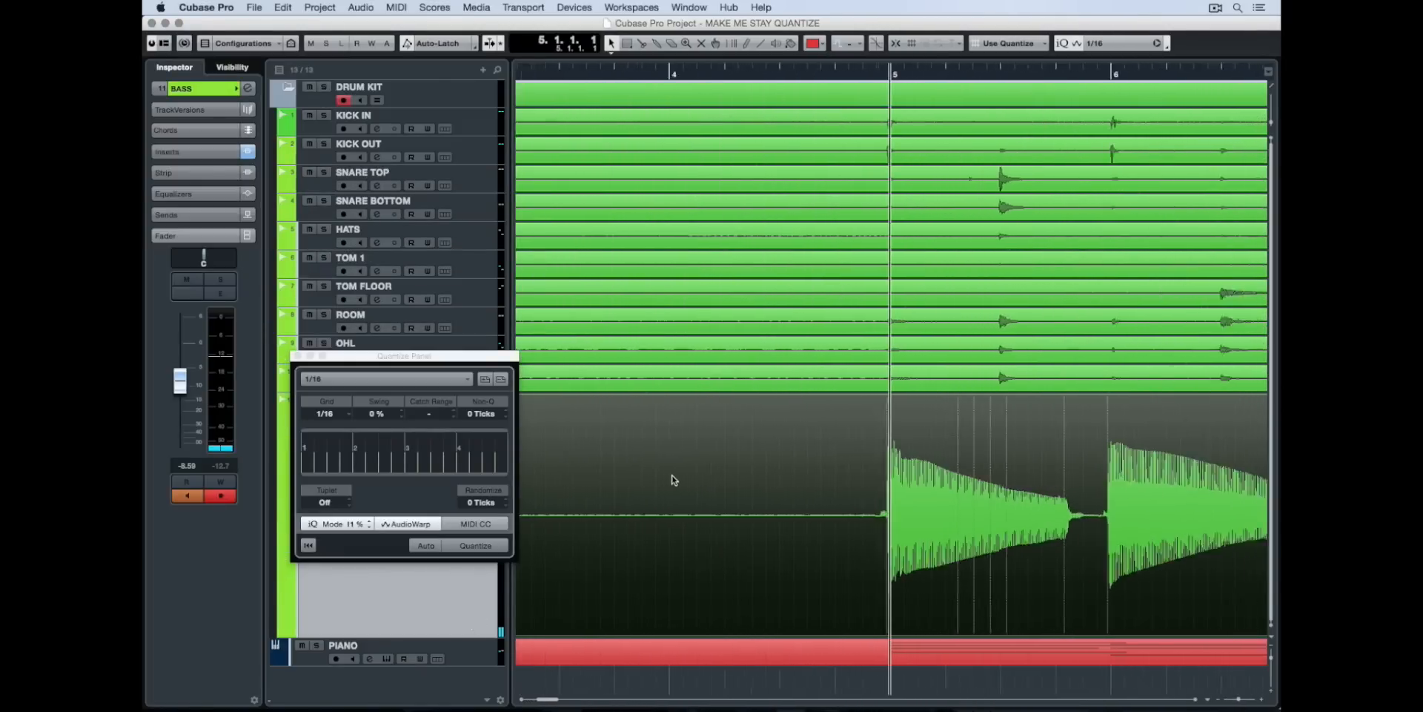
pyautogui.press('h')
pyautogui.press('space')
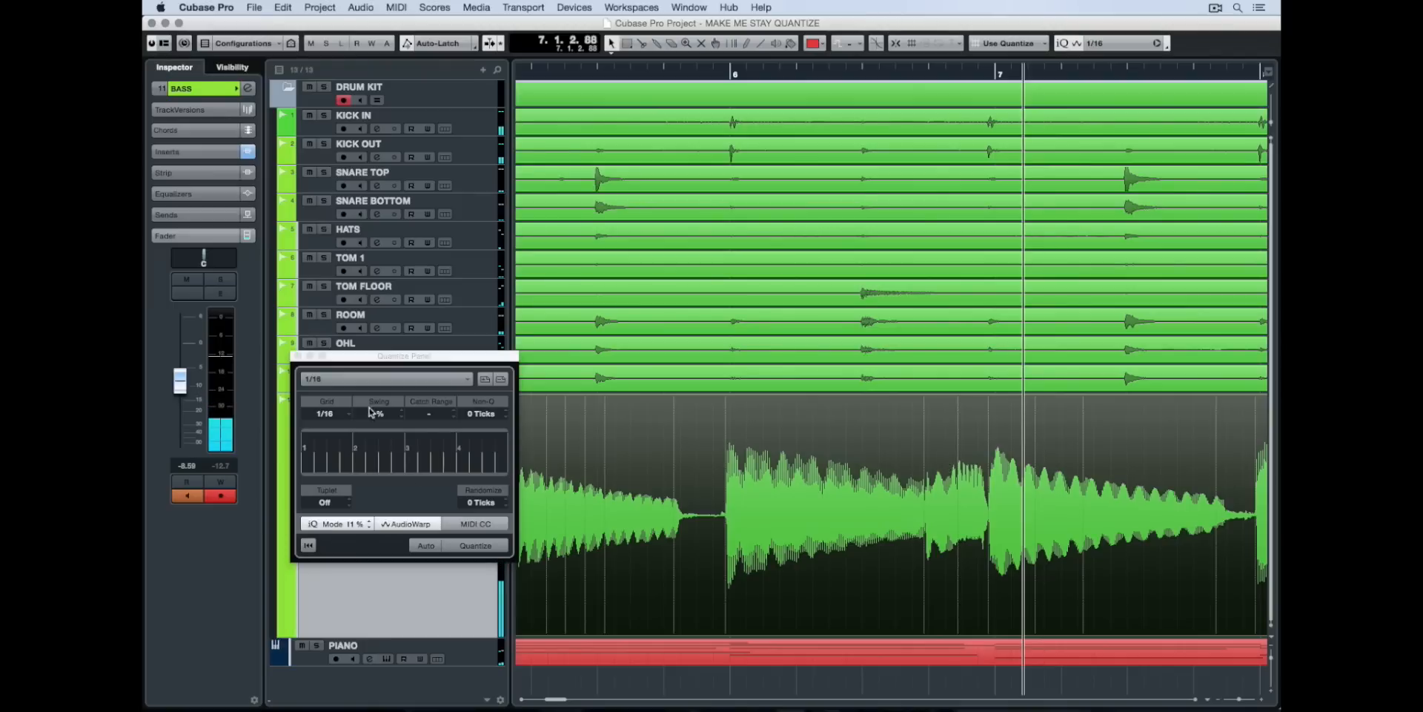
# - Choose the 1/8 quantize preset and quantize the bass event using AudioWarp with iQ Mode at 11 %
pyautogui.click(335, 382)
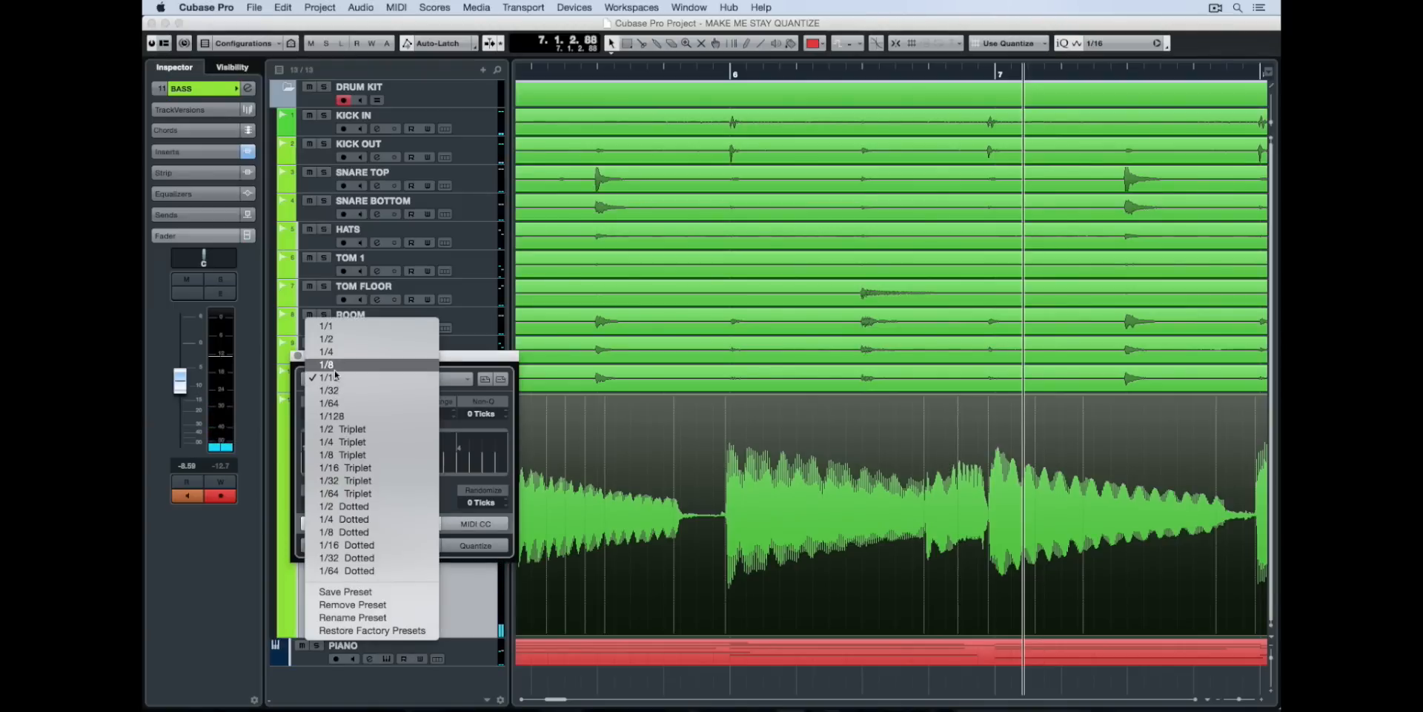
pyautogui.click(327, 364)
pyautogui.click(482, 546)
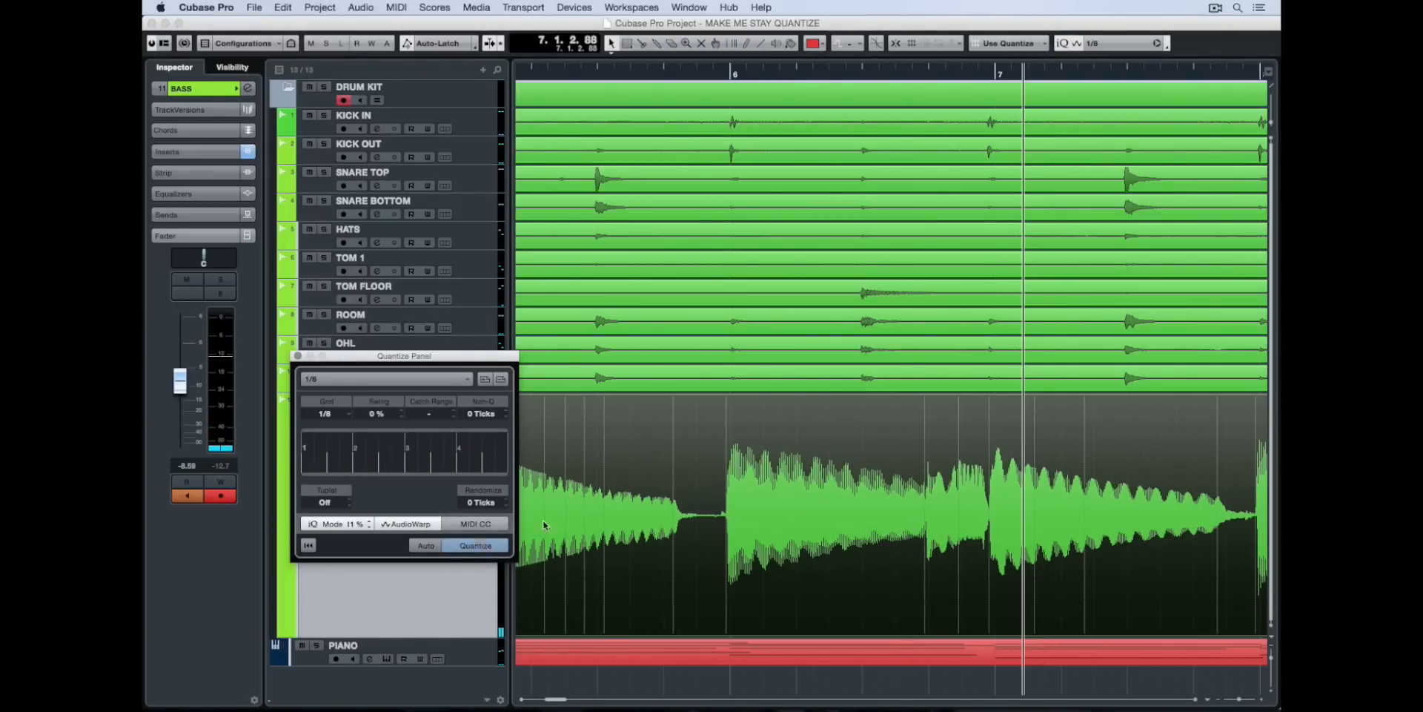
# - Open the bass event in the Sample Editor, close the Quantize Panel and enable Musical Mode for the clip
pyautogui.scroll(-4, 732, 525)
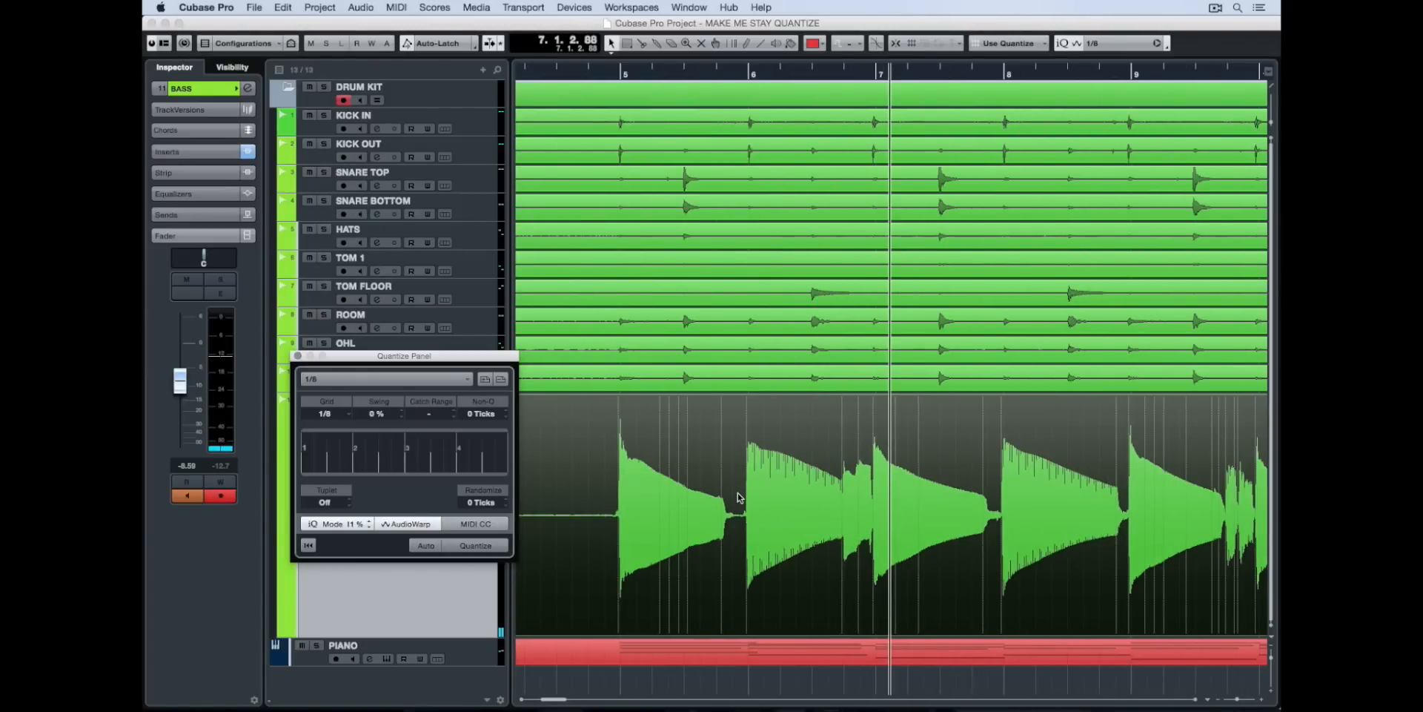
pyautogui.doubleClick(739, 497)
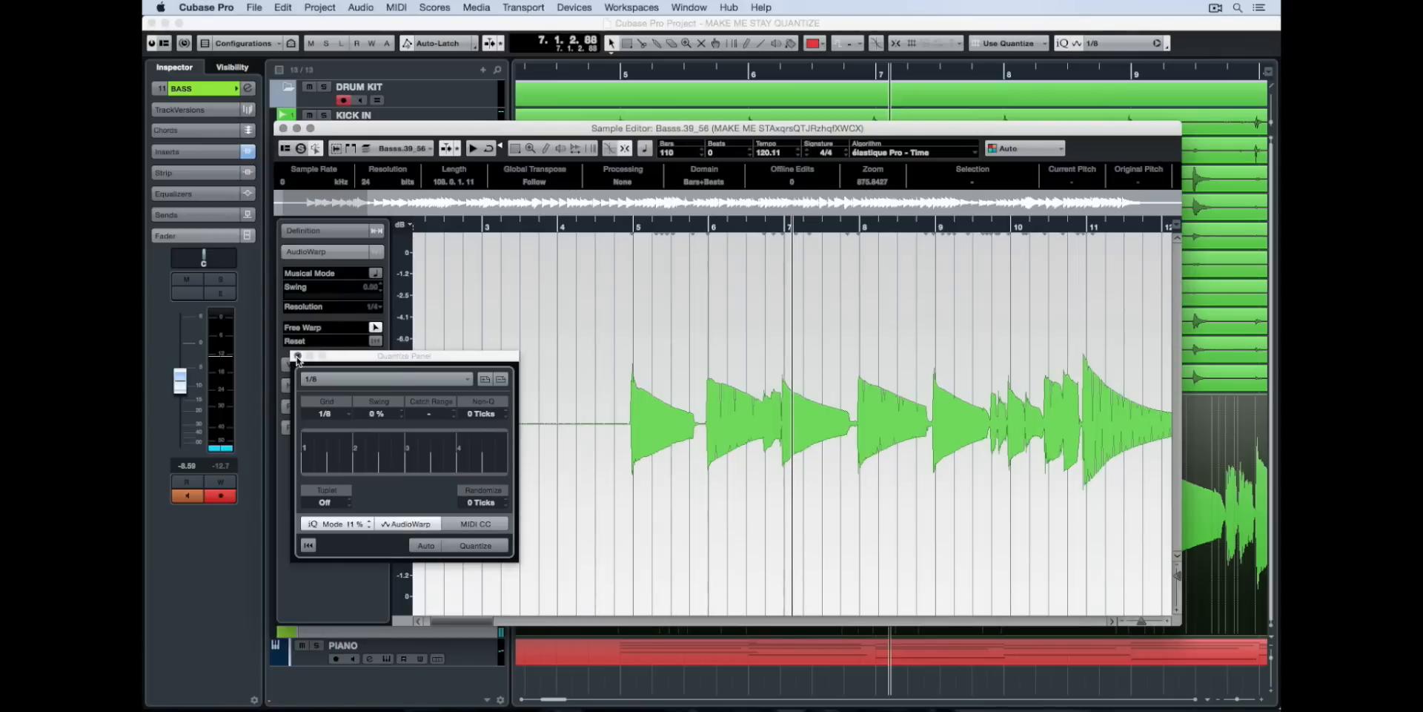
pyautogui.click(297, 356)
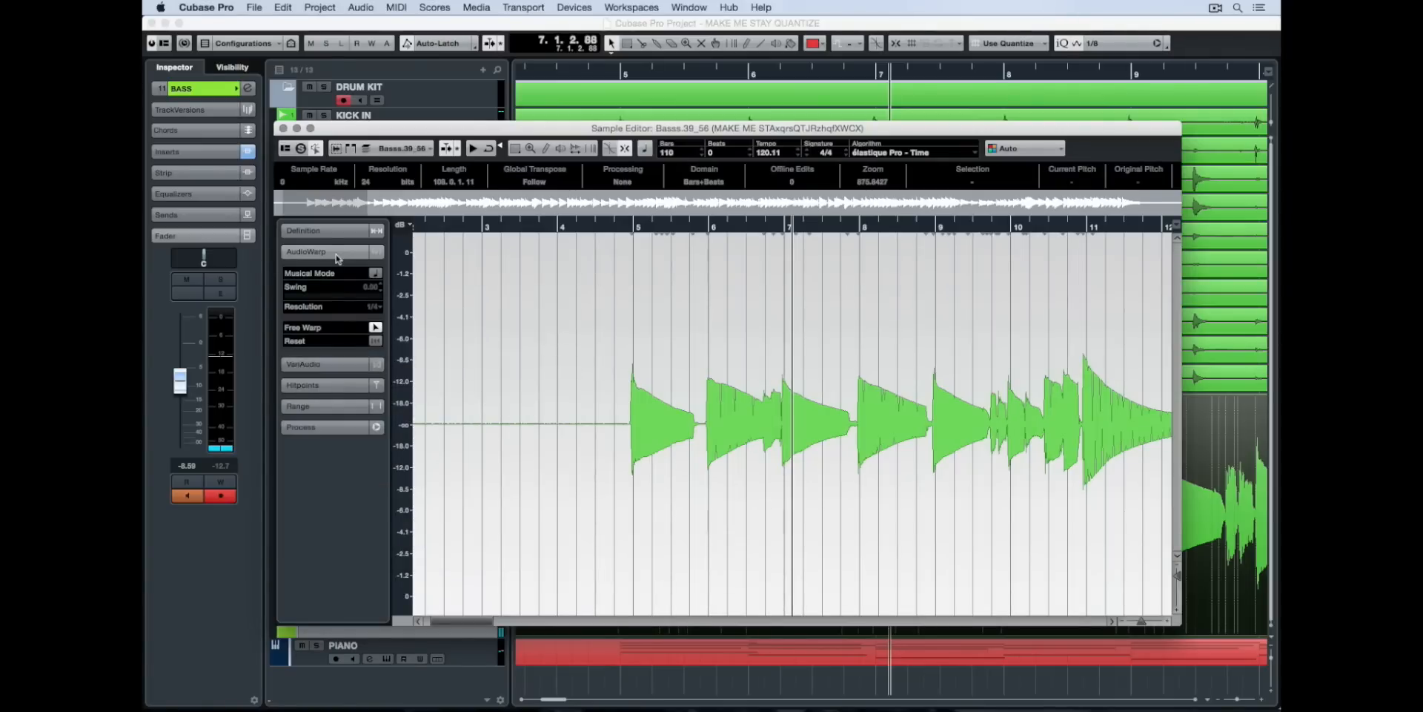
pyautogui.click(376, 273)
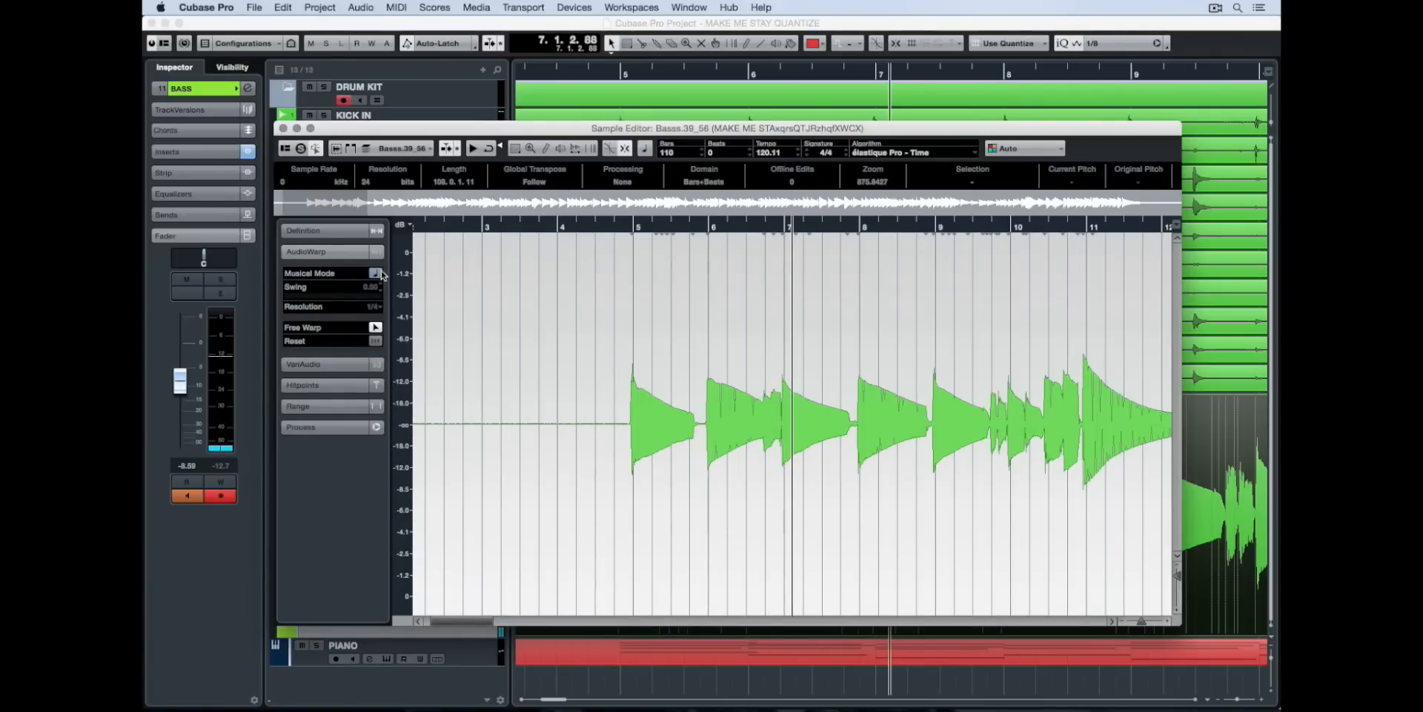
# - Add Free Warp markers at the bass notes of bars 5, 8 and 13, aligning them with the bar lines
pyautogui.click(636, 379)
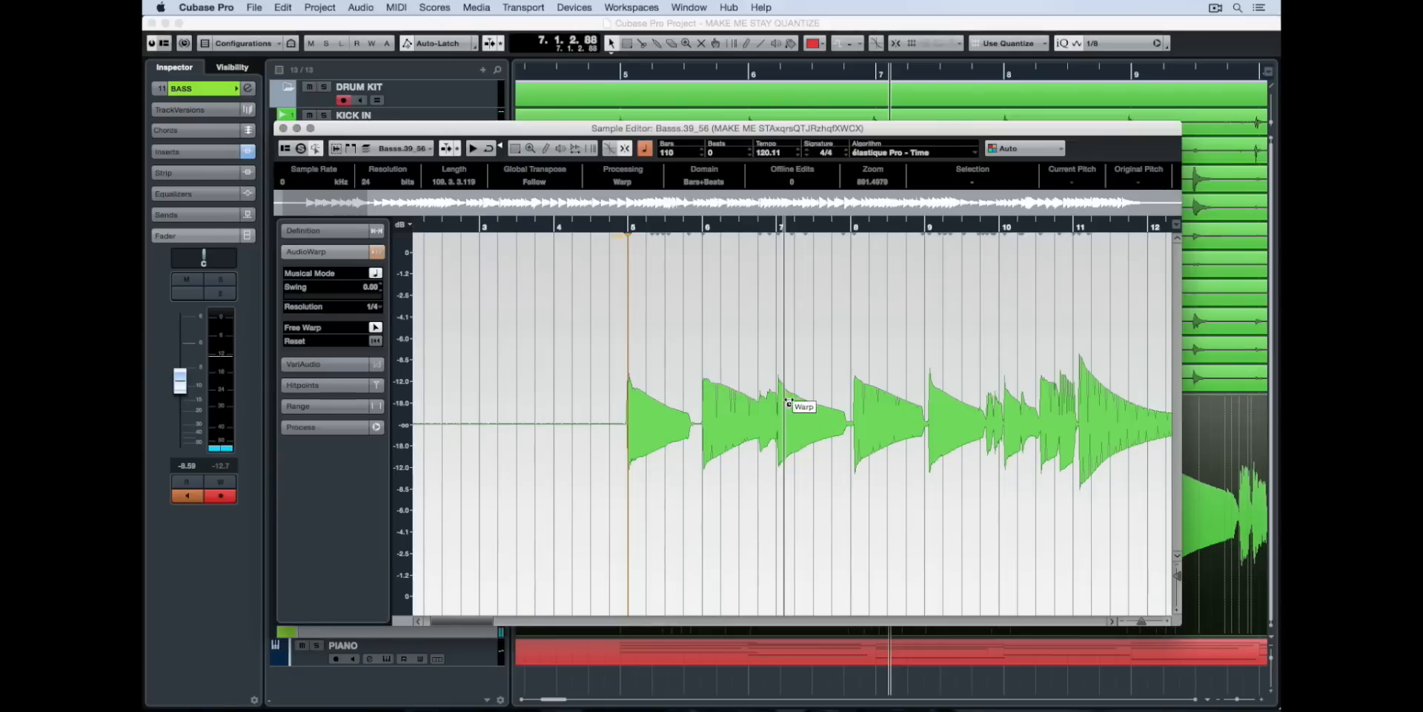
pyautogui.click(854, 401)
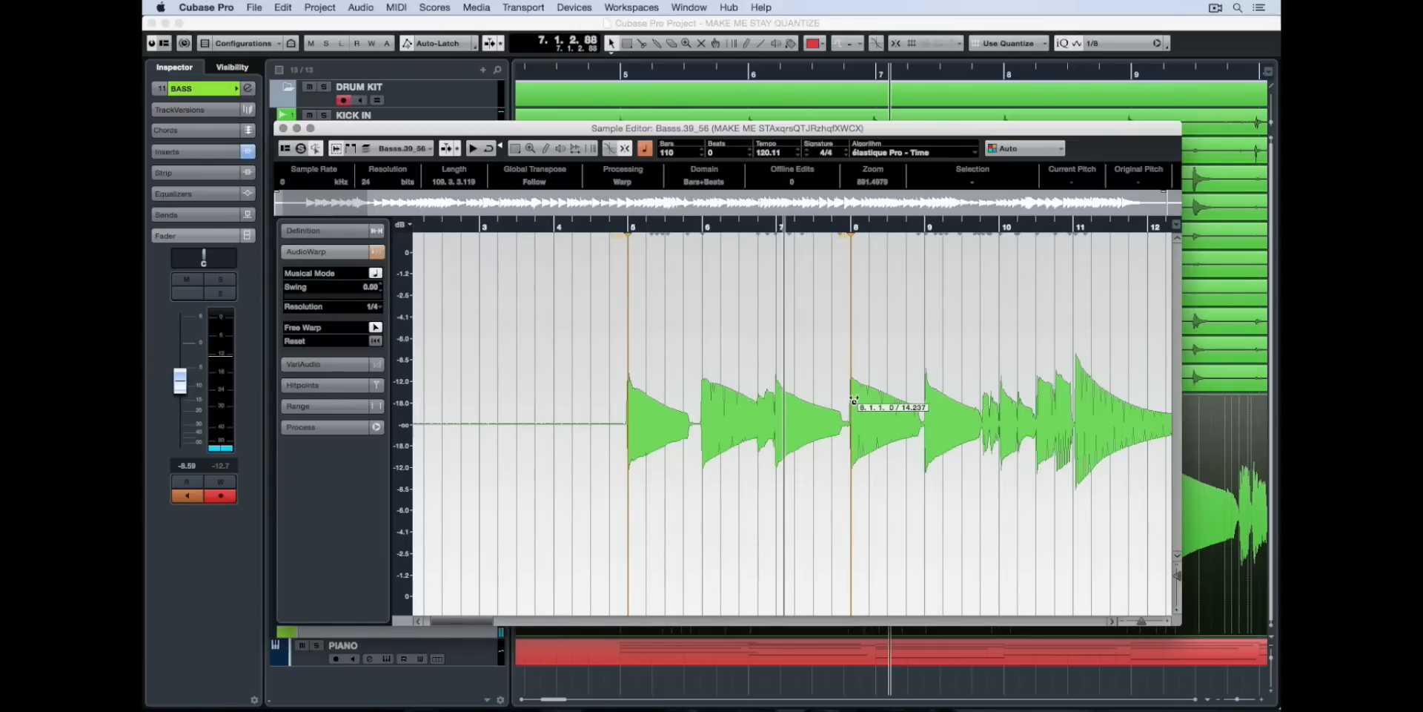
pyautogui.hscroll(3, 972, 468)
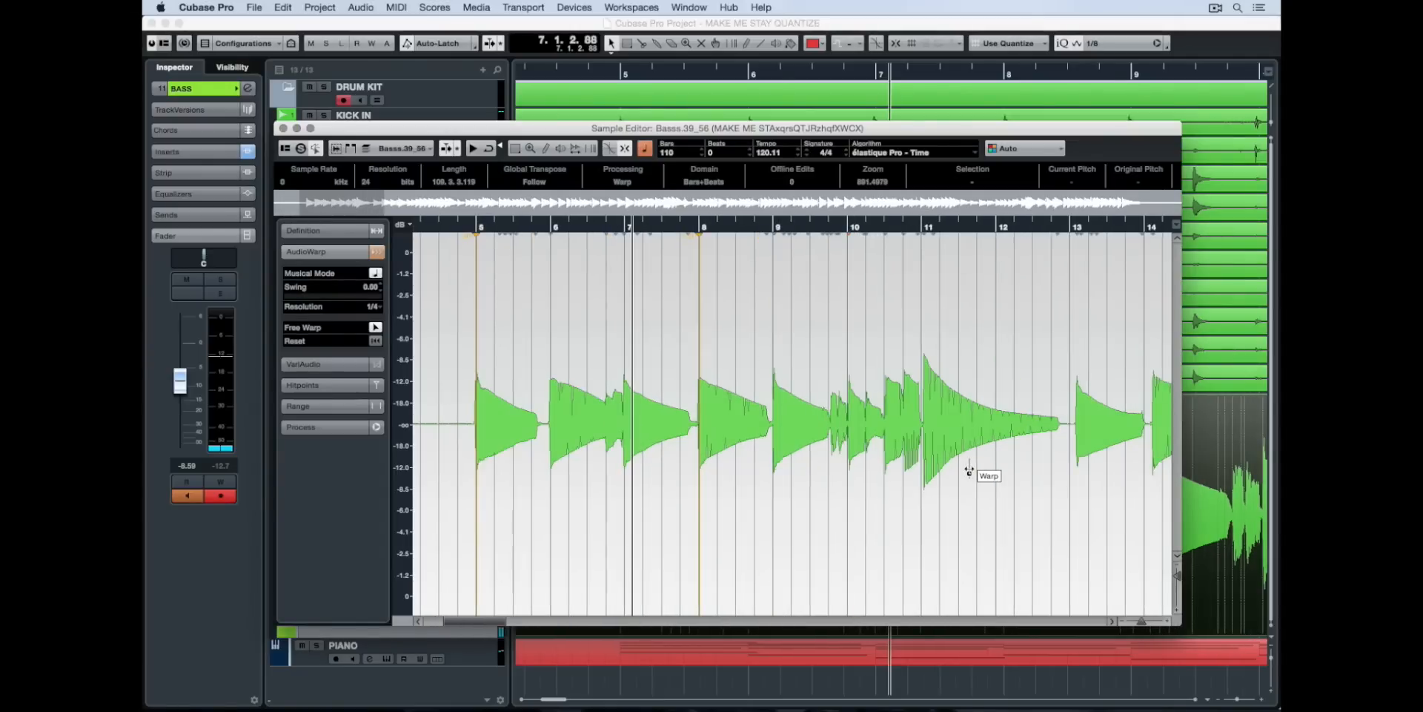
pyautogui.click(1076, 421)
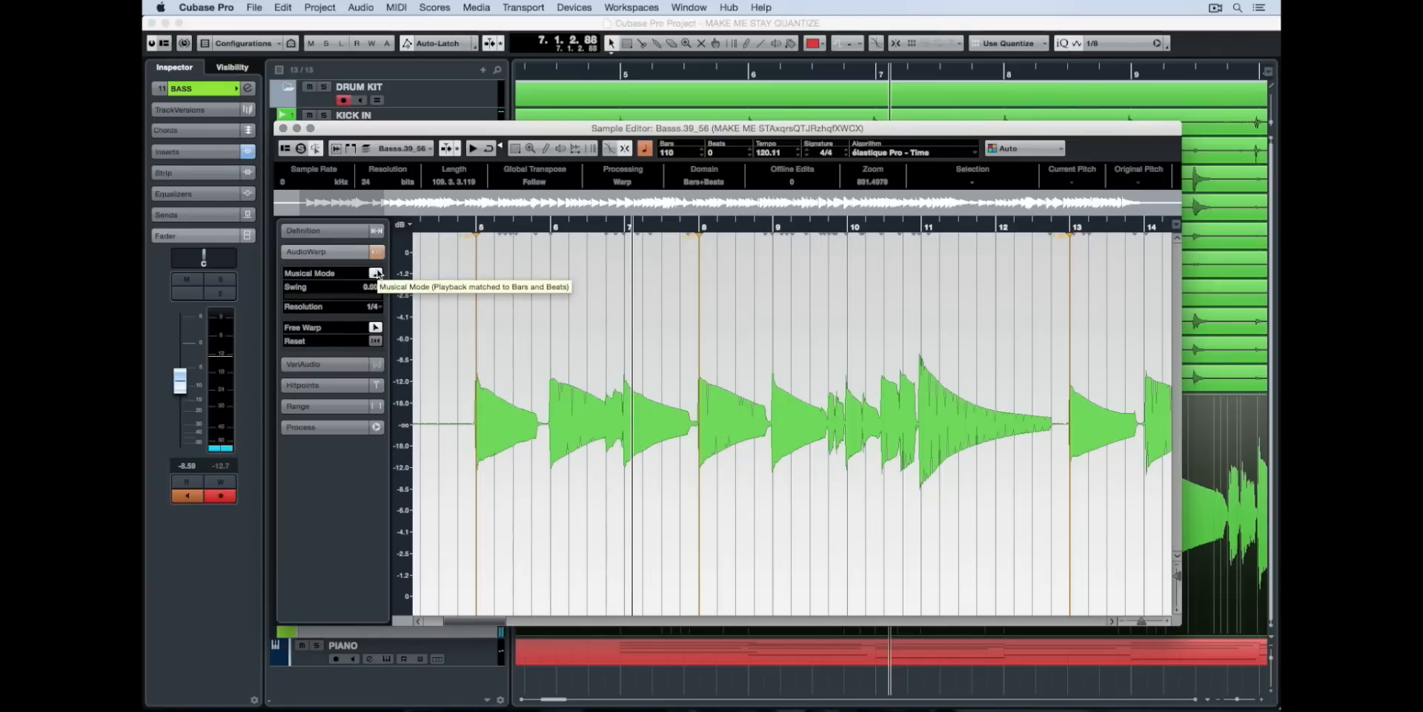
# - Open the Hitpoints settings for the bass clip in the Sample Editor
pyautogui.click(328, 385)
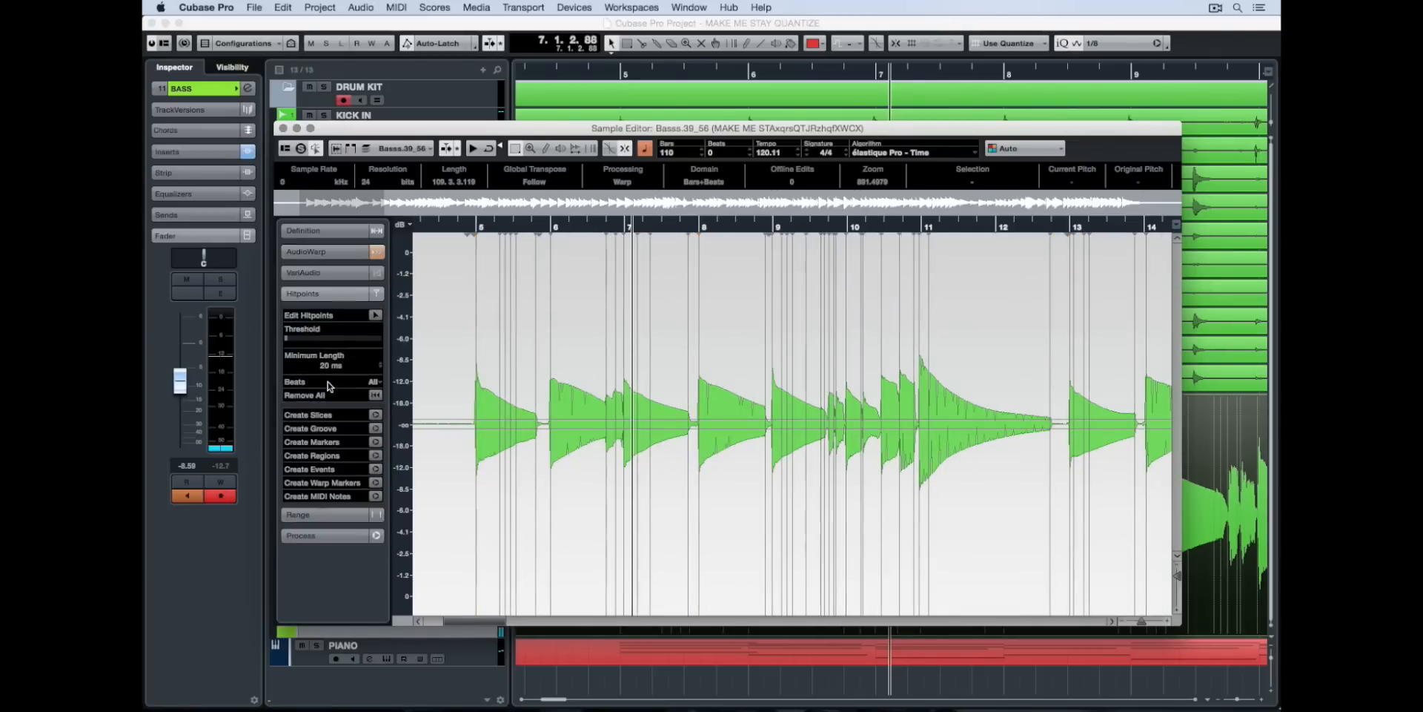